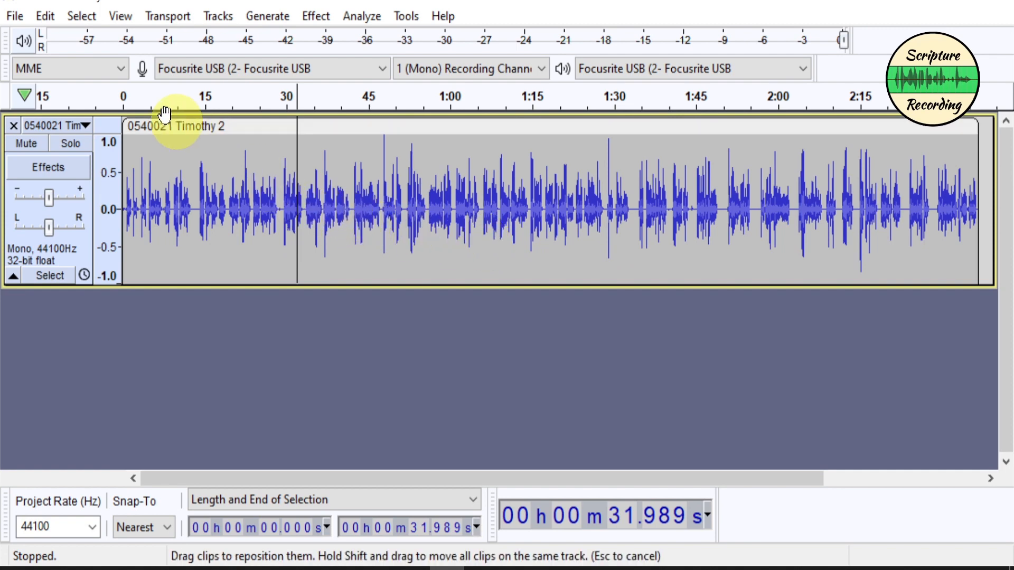
- Review the Devices, Libraries, Effects and Keyboard preferences, including the list of key bindings
click(47, 17)
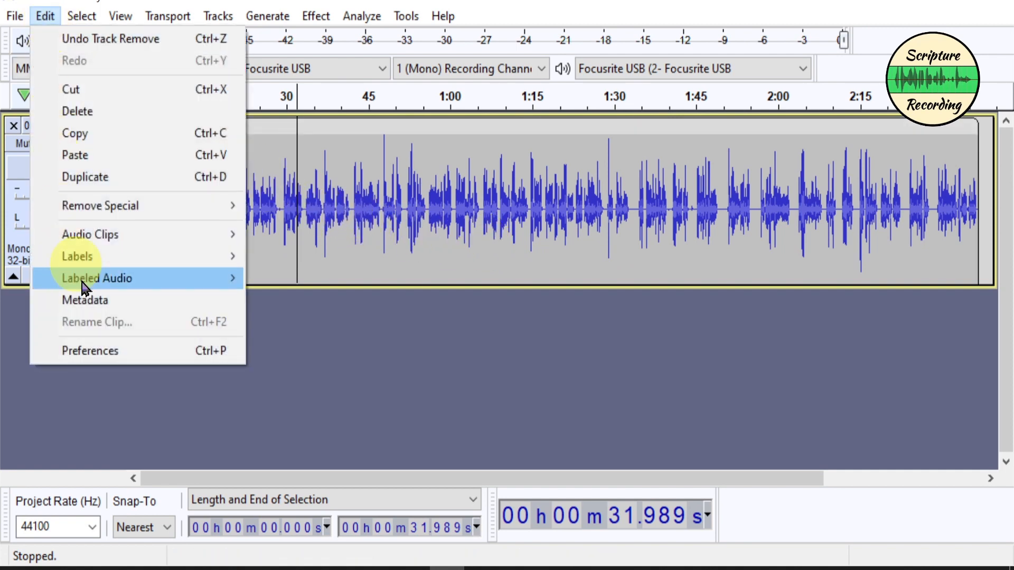
click(110, 351)
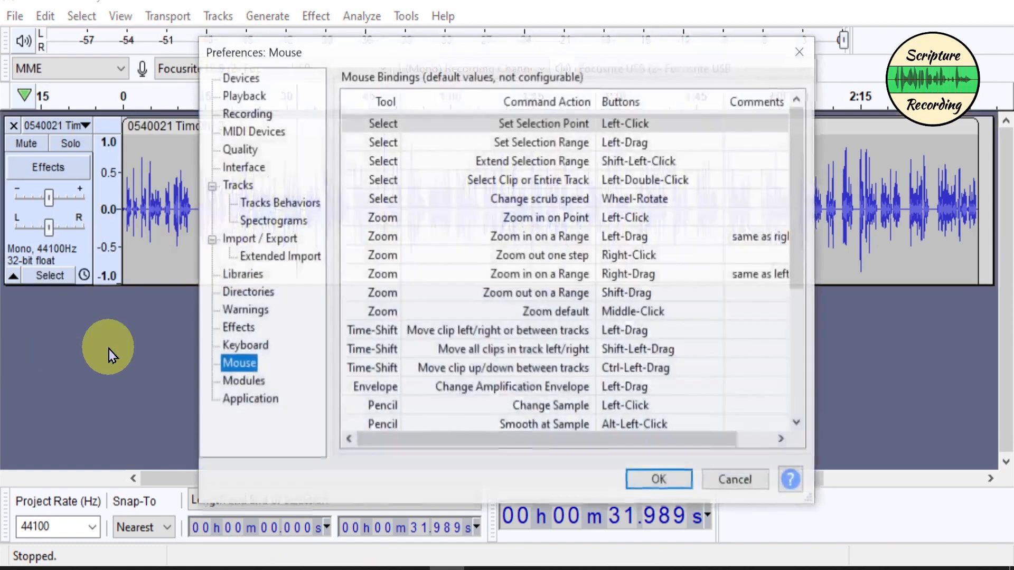
click(241, 82)
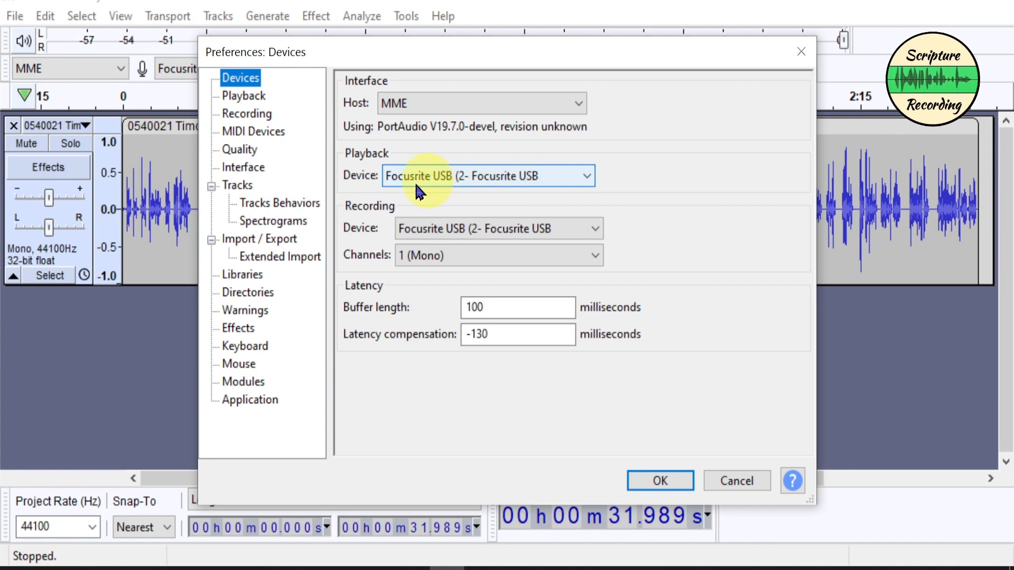
click(255, 280)
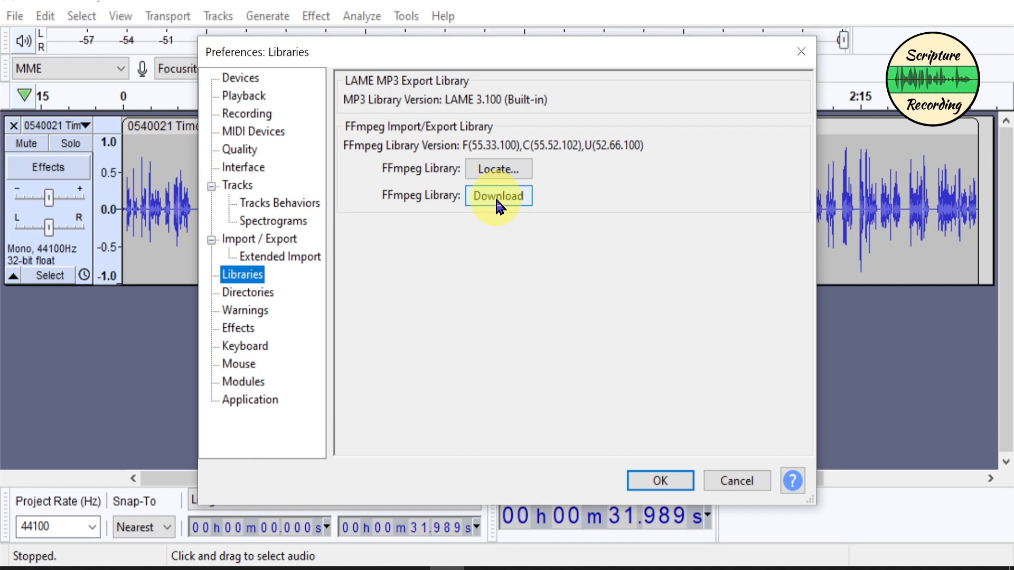
click(241, 329)
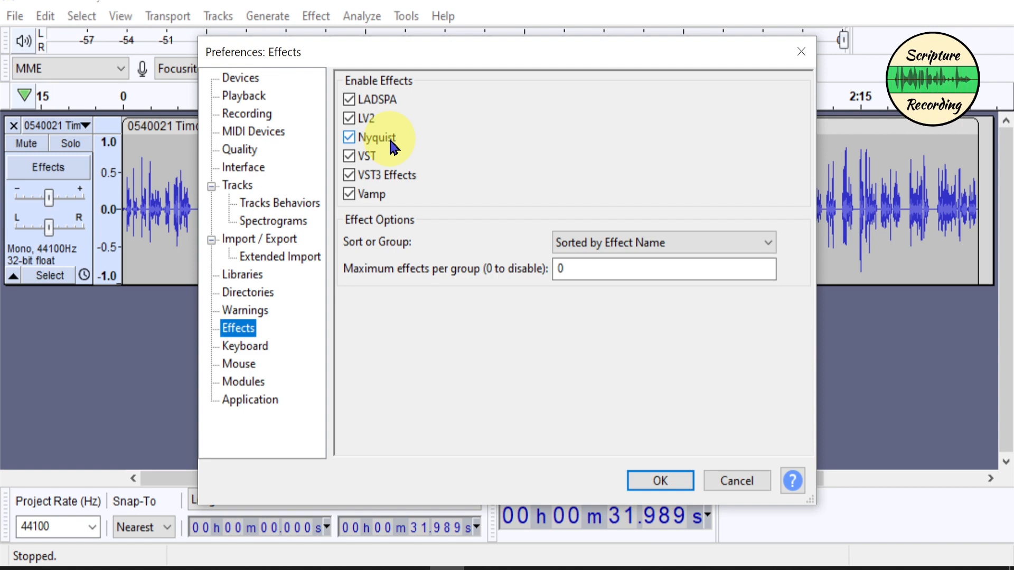
click(259, 347)
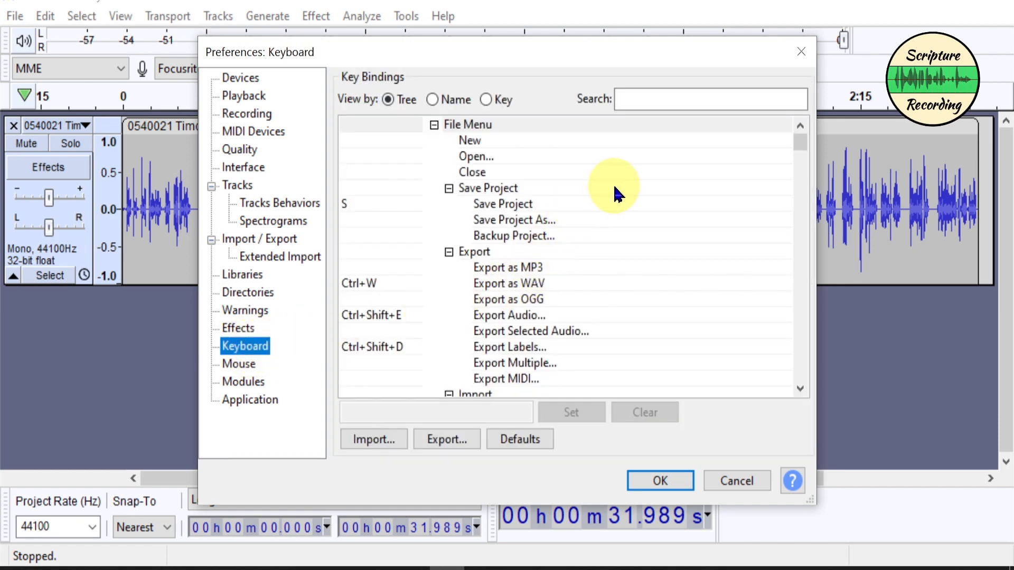
scroll(615, 194, down, 10)
scroll(617, 195, down, 20)
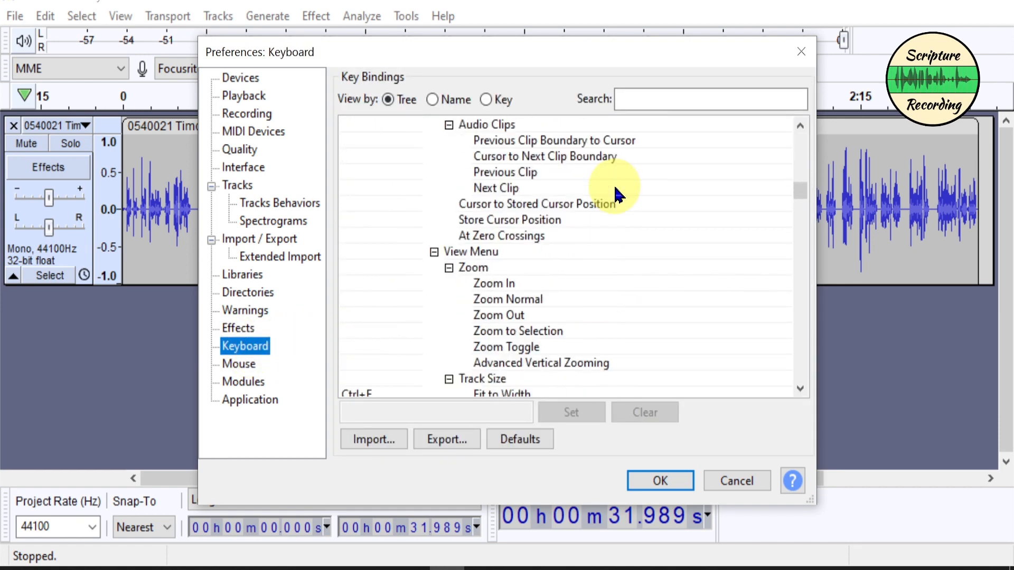
scroll(617, 195, up, 20)
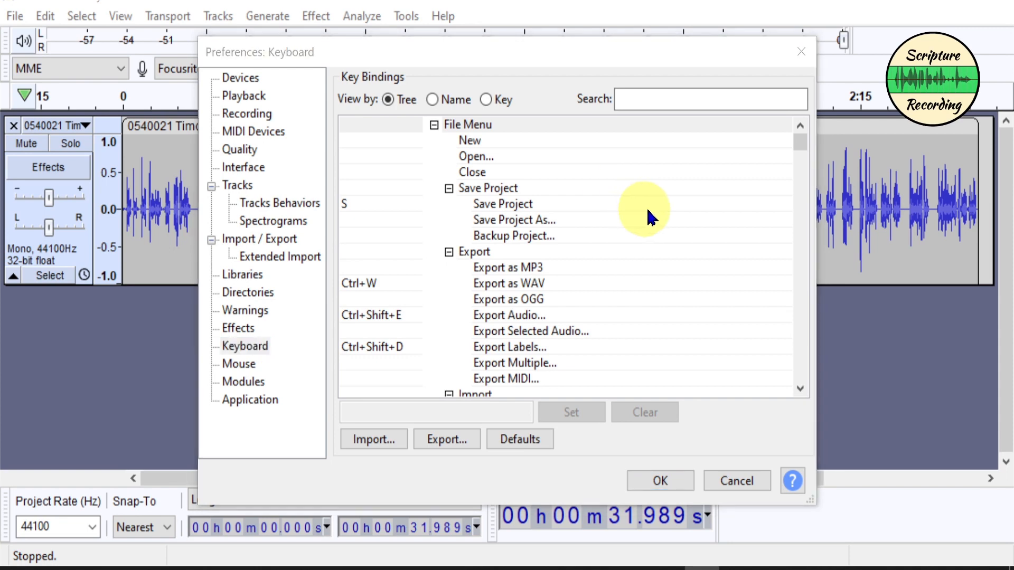
click(659, 481)
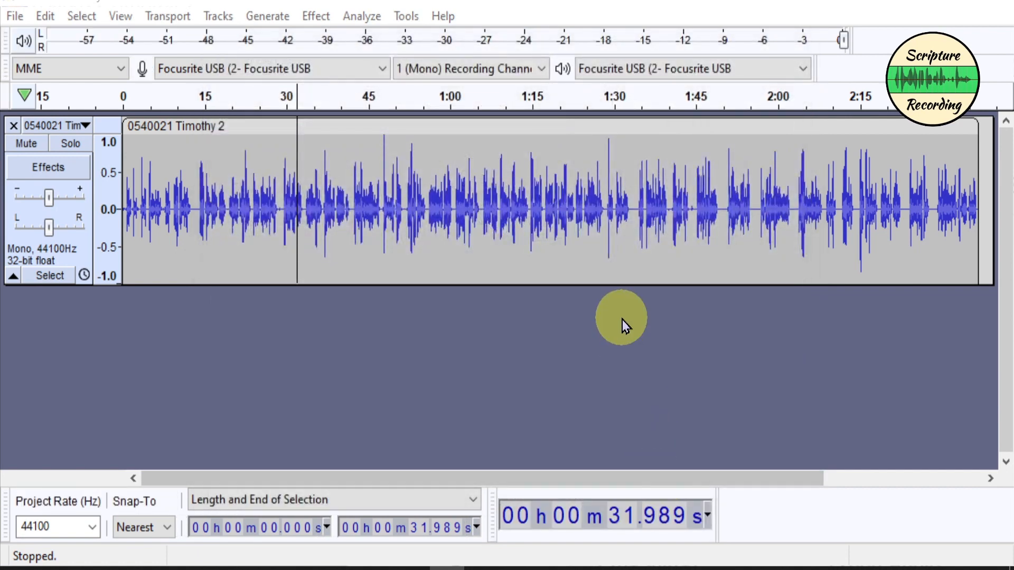
click(216, 17)
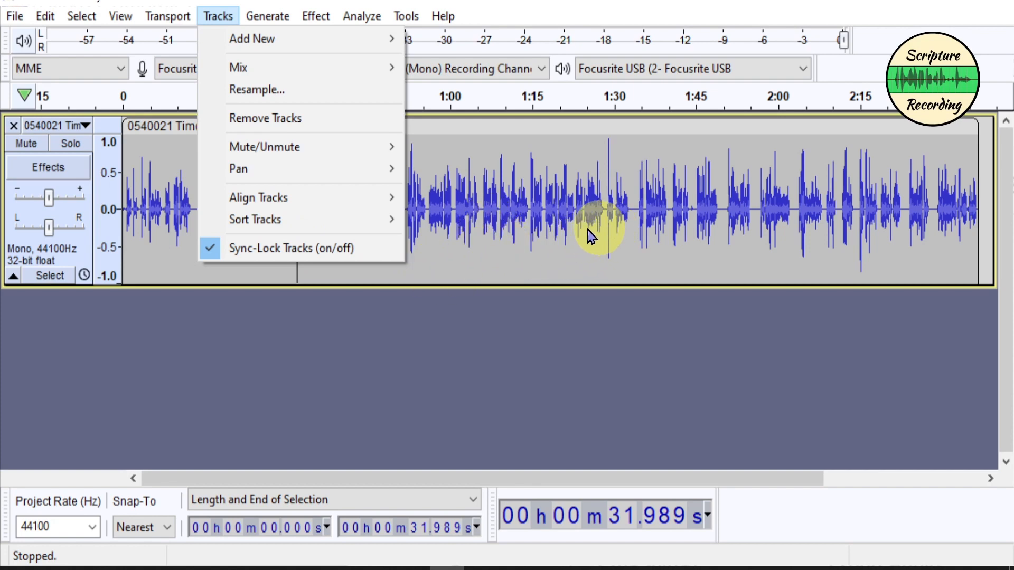
click(555, 242)
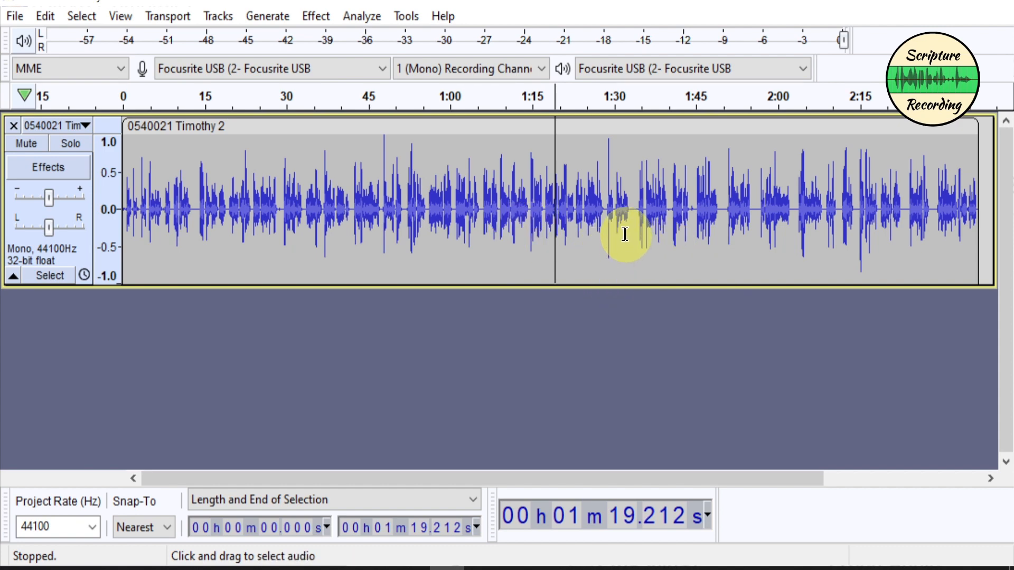
key(alt+Tab)
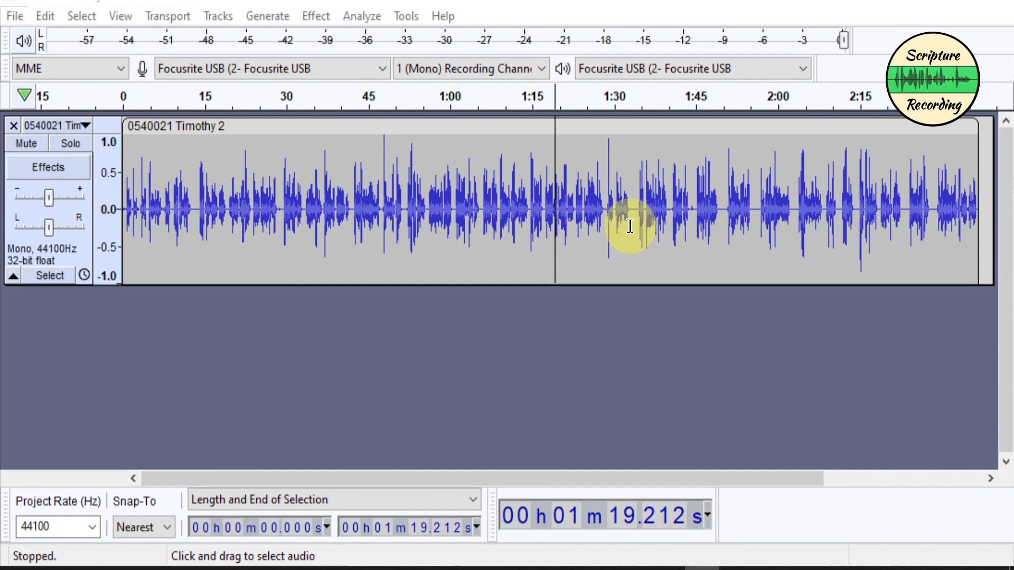
- Review the effects listed in the Plugin Manager and the command steps of the HearThis macro
click(326, 21)
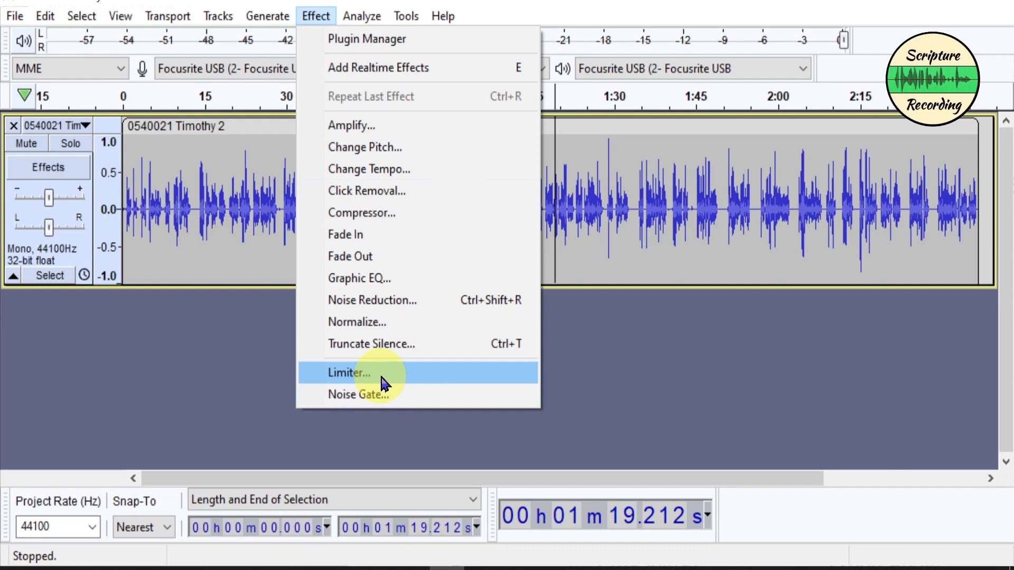
click(381, 44)
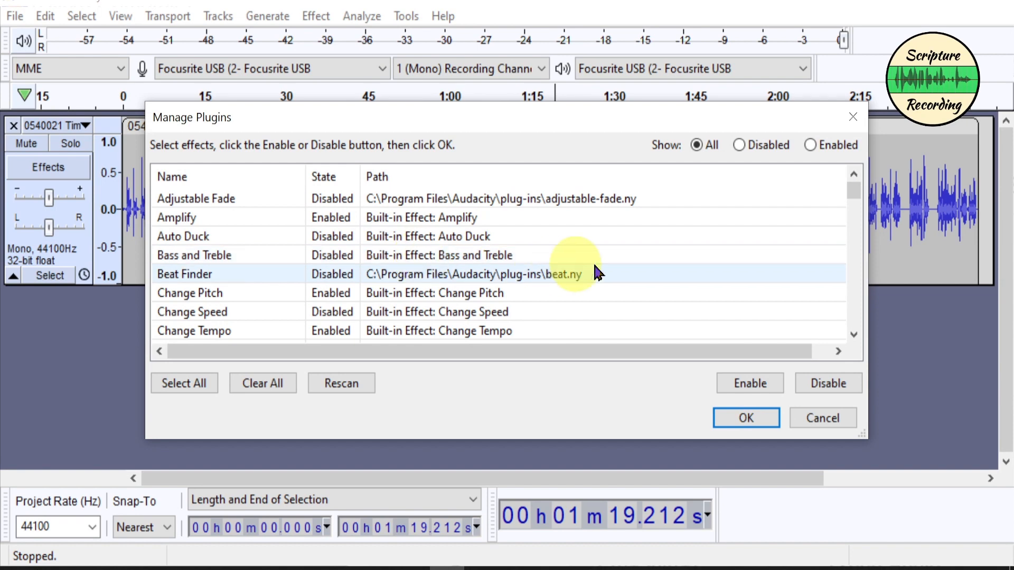
click(853, 334)
scroll(853, 338, down, 5)
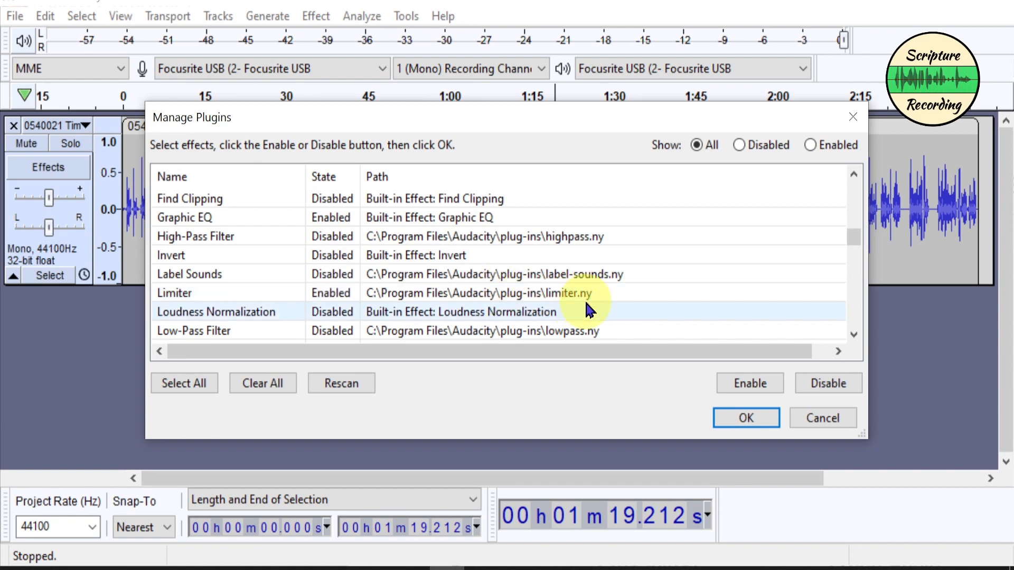
click(744, 418)
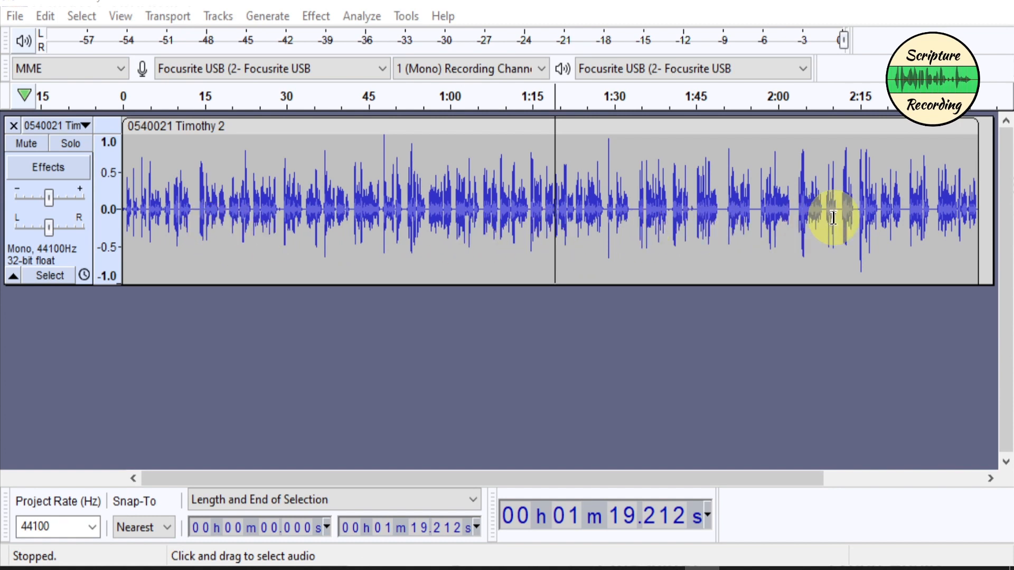
click(405, 23)
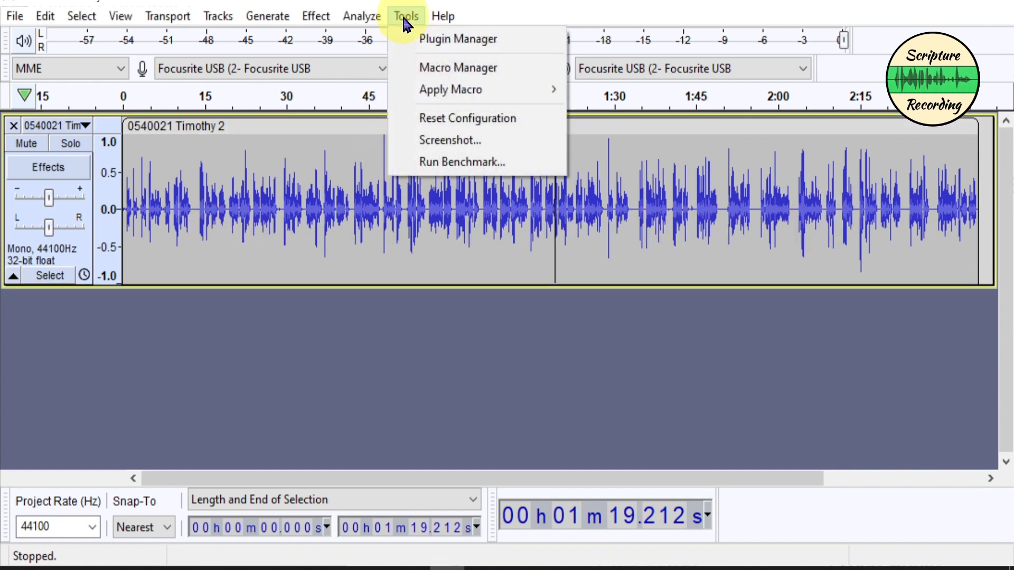
click(421, 75)
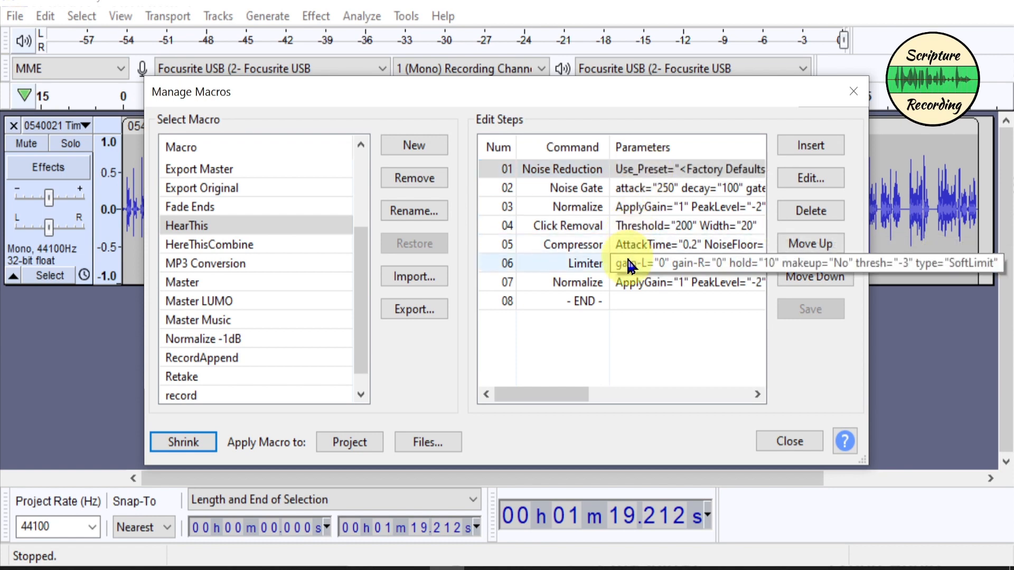
click(789, 441)
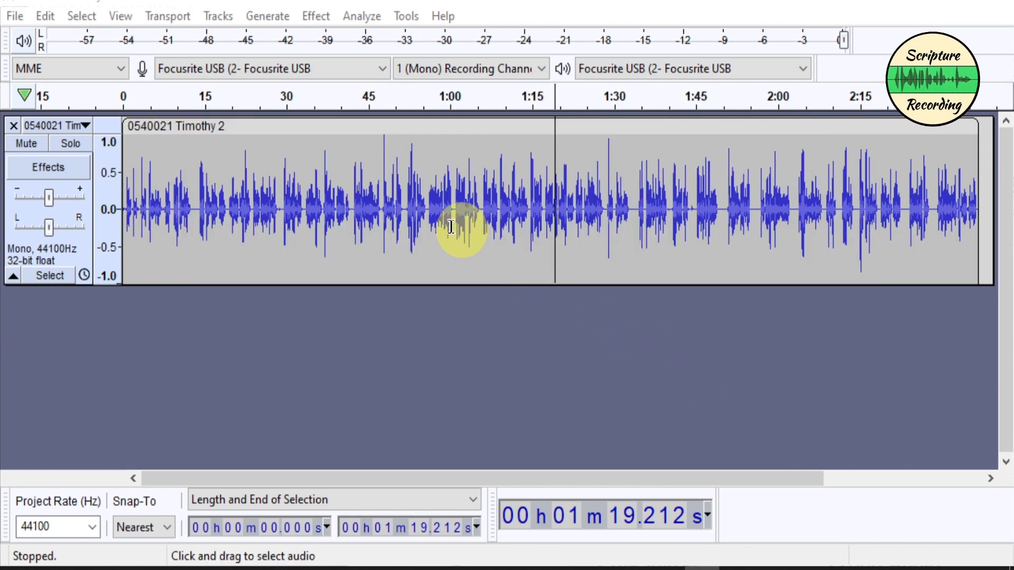
- Duplicate the entire 0540021 Timothy 2 clip onto a second track
double_click(423, 225)
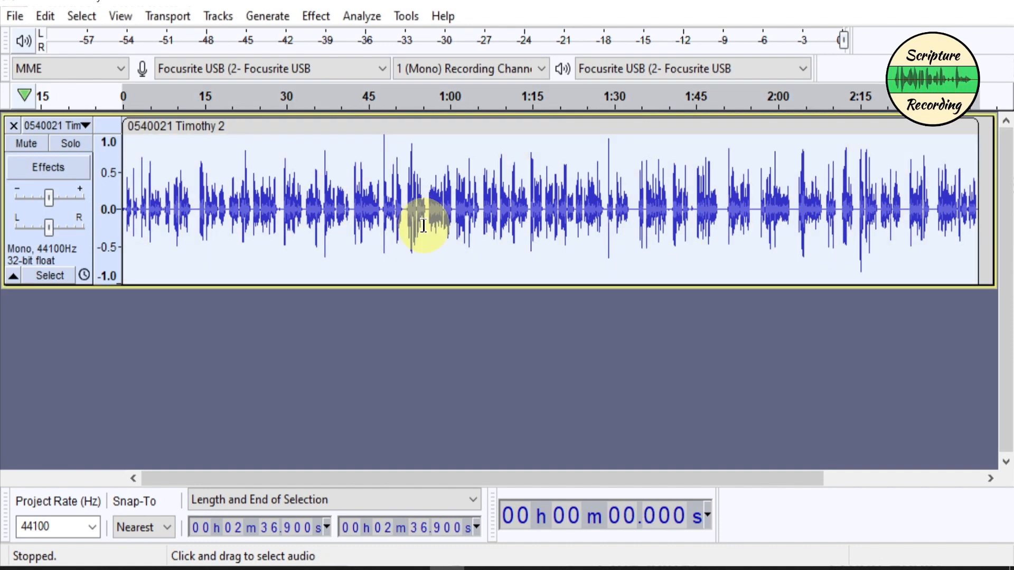
key(ctrl+d)
click(429, 221)
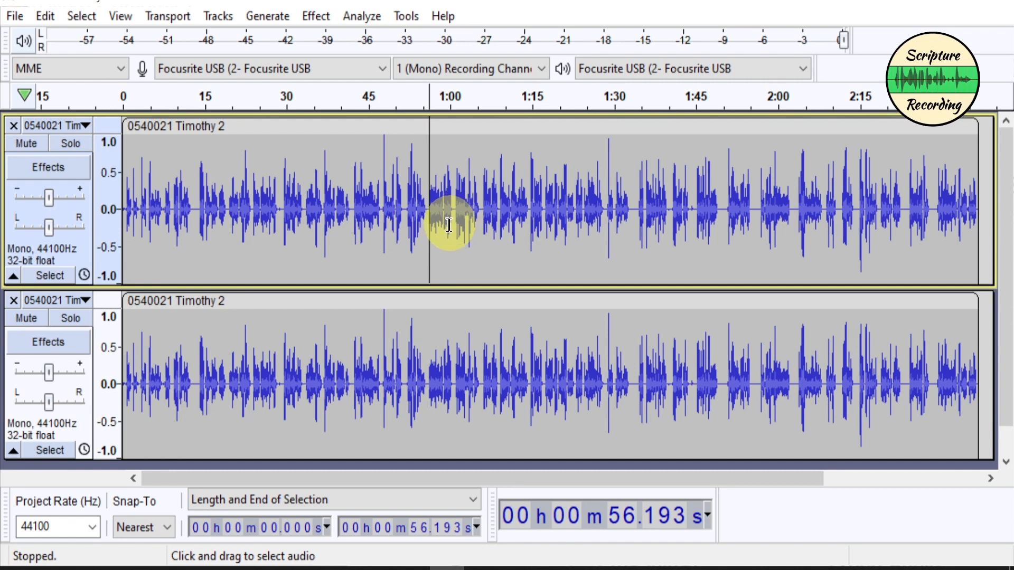
- Capture a Noise Reduction noise profile from about 1.08 s of silence near 1:33 in the first track
click(638, 245)
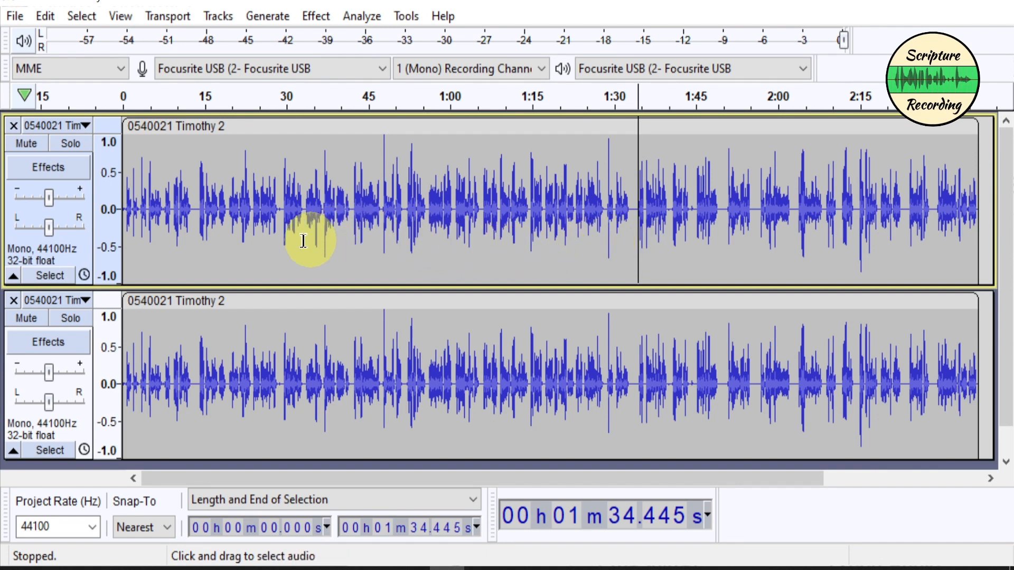
click(634, 242)
scroll(636, 239, down, 1)
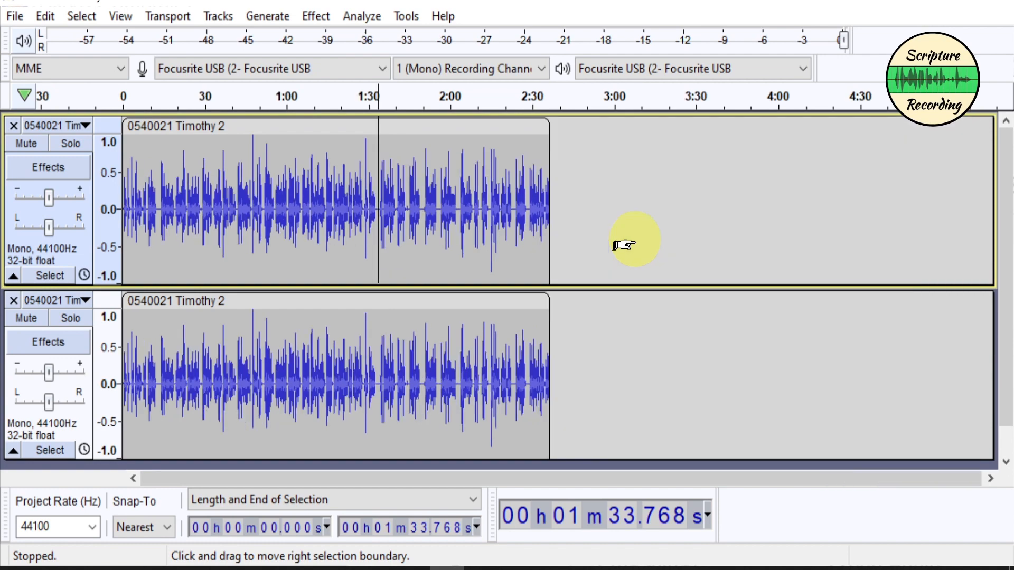
scroll(371, 230, up, 2)
scroll(430, 244, up, 1)
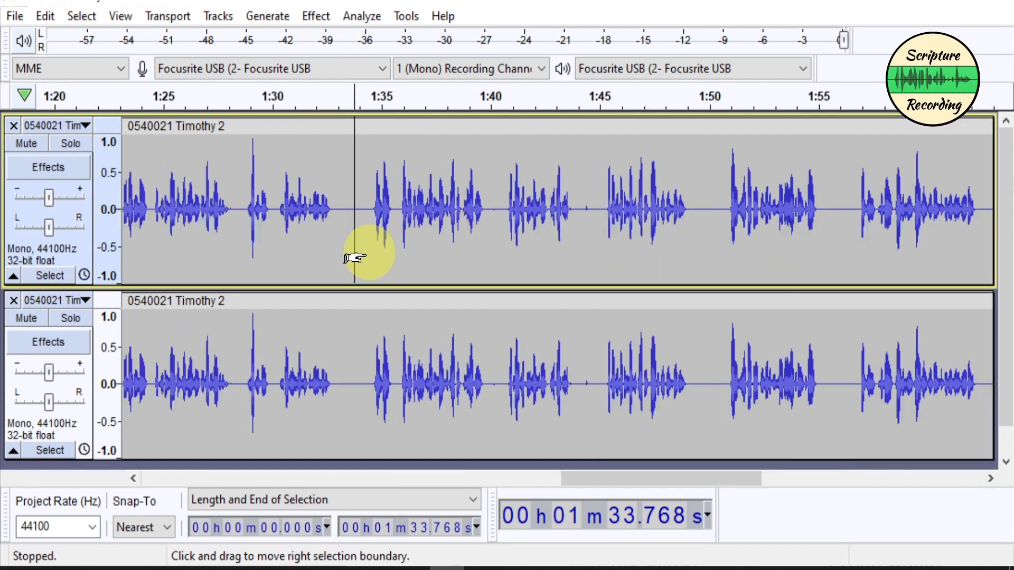
scroll(362, 249, up, 1)
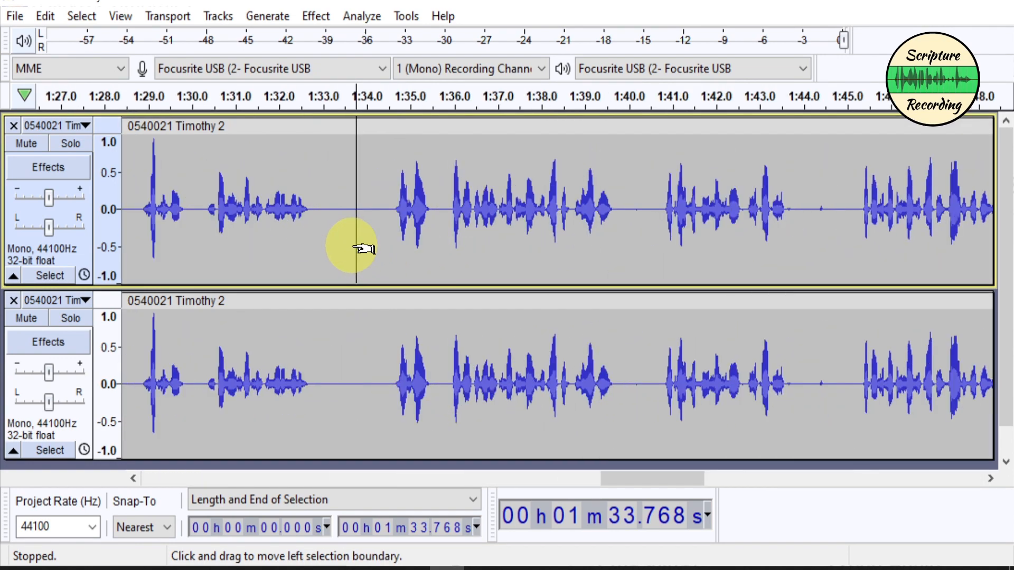
click(365, 222)
drag(369, 219, 323, 235)
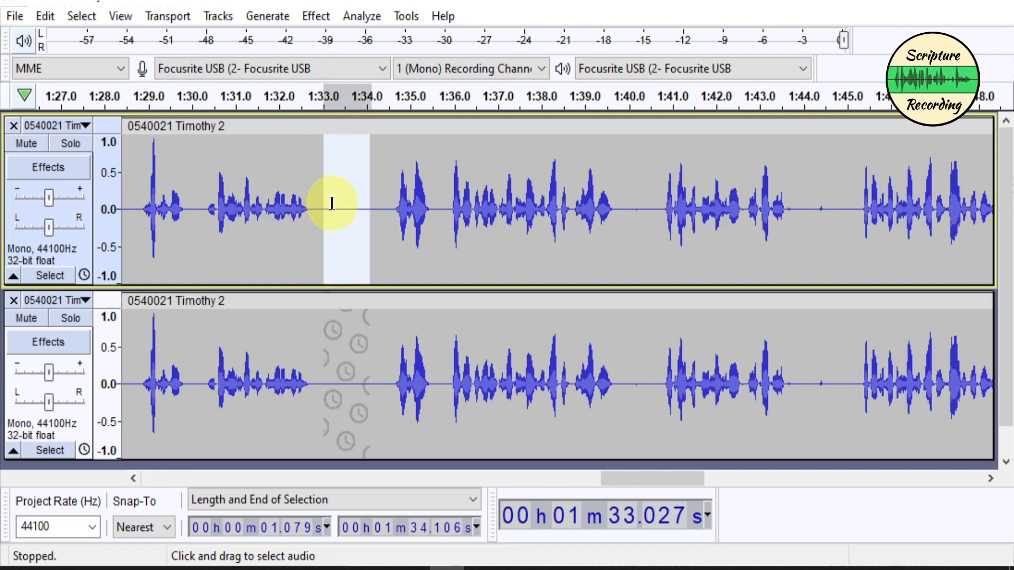
click(315, 16)
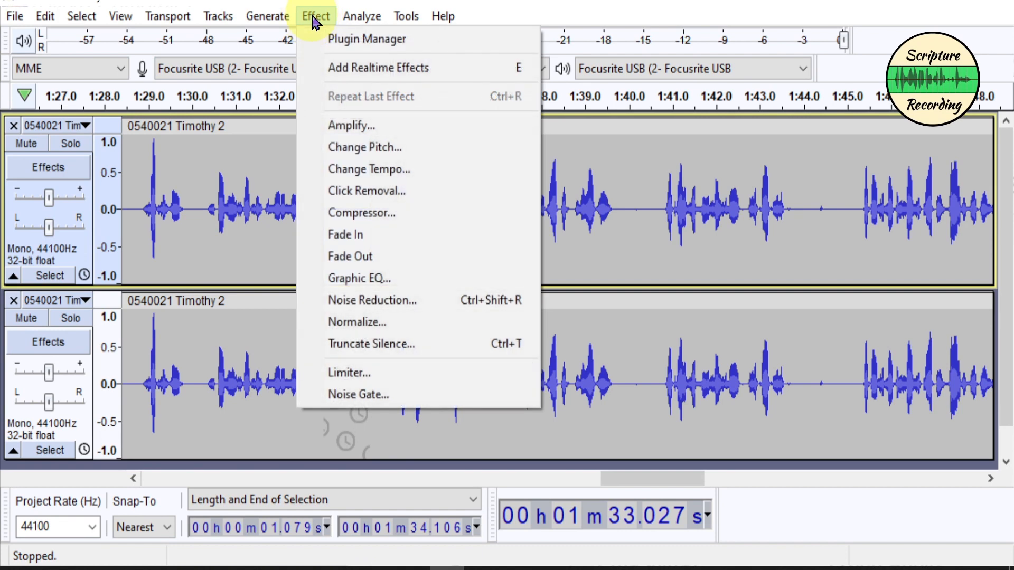
click(393, 301)
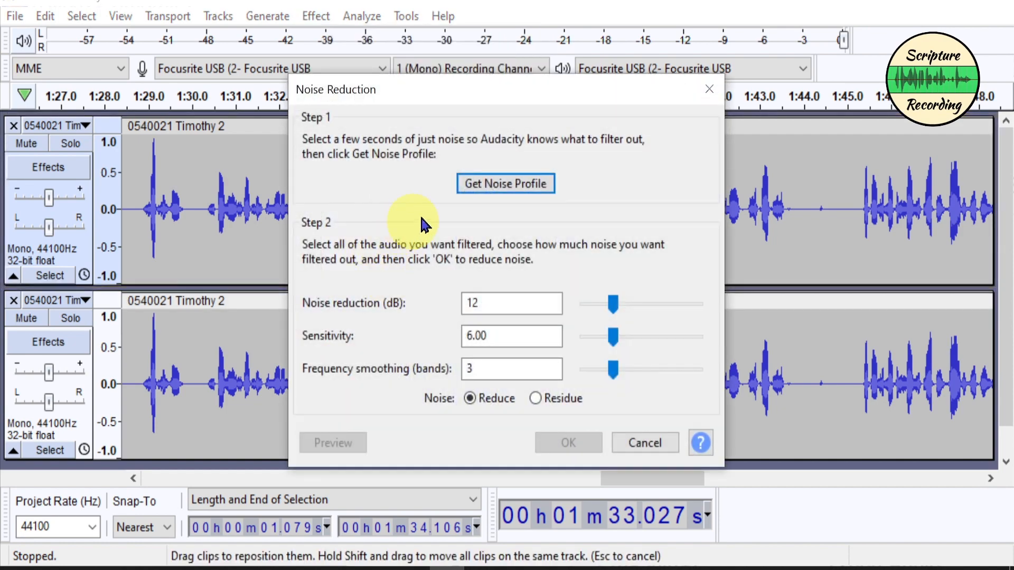
click(522, 184)
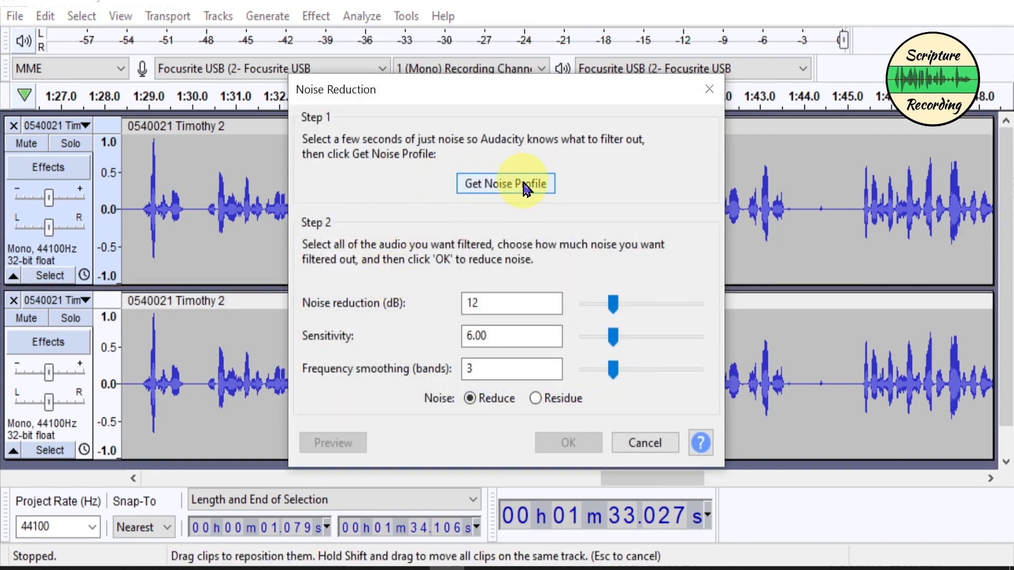
click(523, 184)
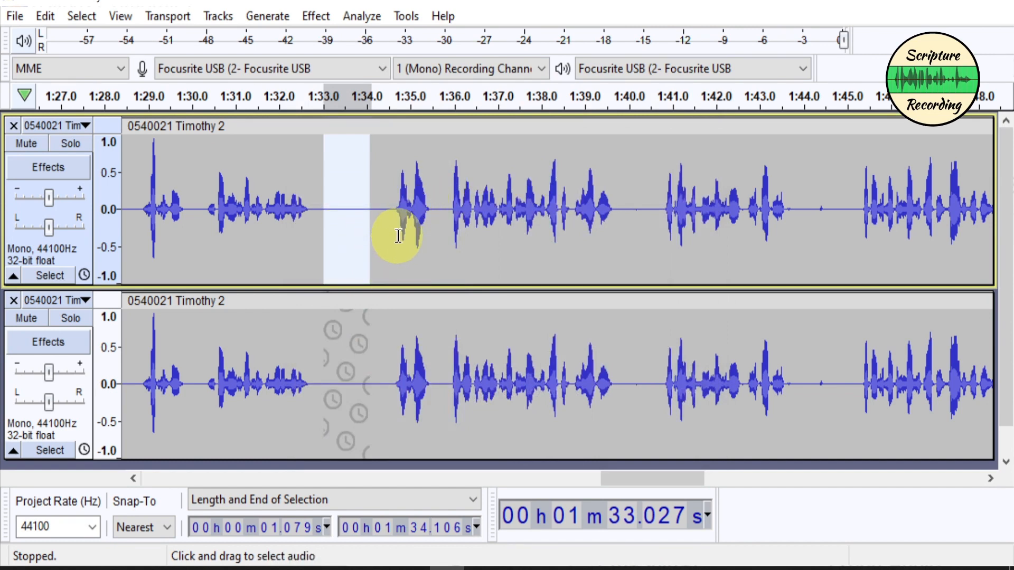
- Apply Noise Reduction to the entire first track with 12 dB reduction, sensitivity 6.00 and 3 frequency smoothing bands
double_click(505, 247)
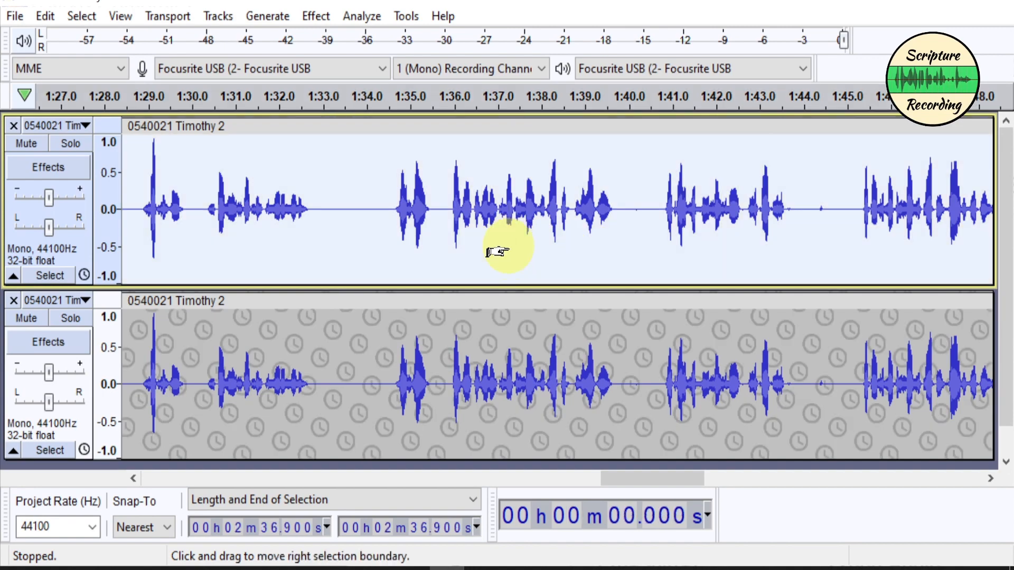
key(ctrl+f)
click(451, 243)
double_click(444, 246)
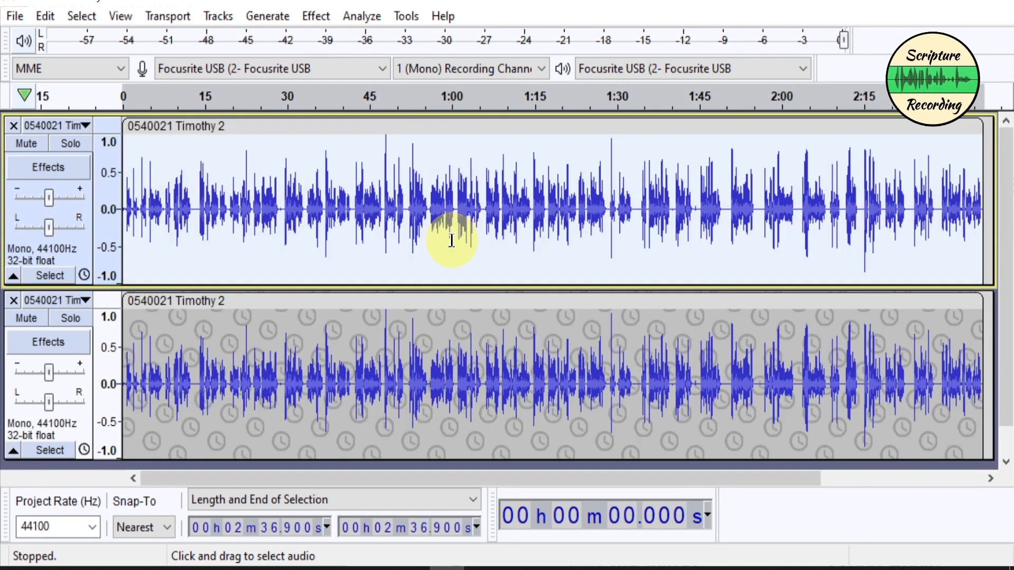
click(321, 20)
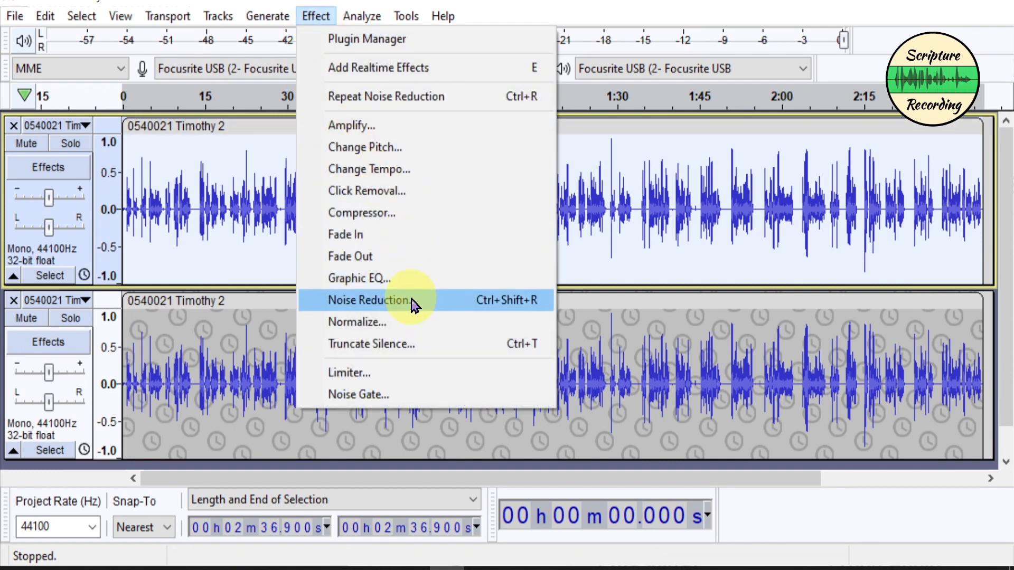
click(370, 300)
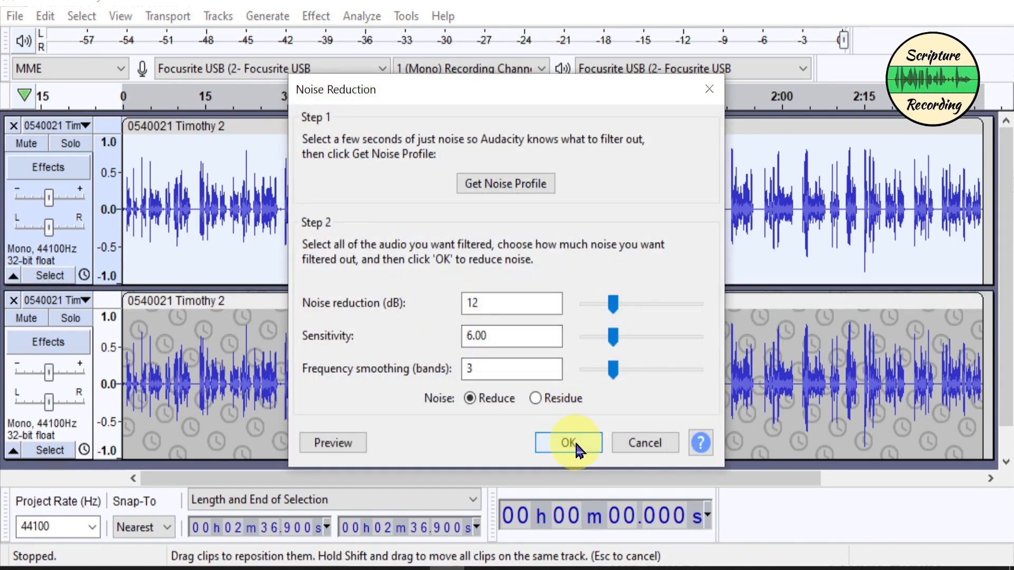
click(569, 443)
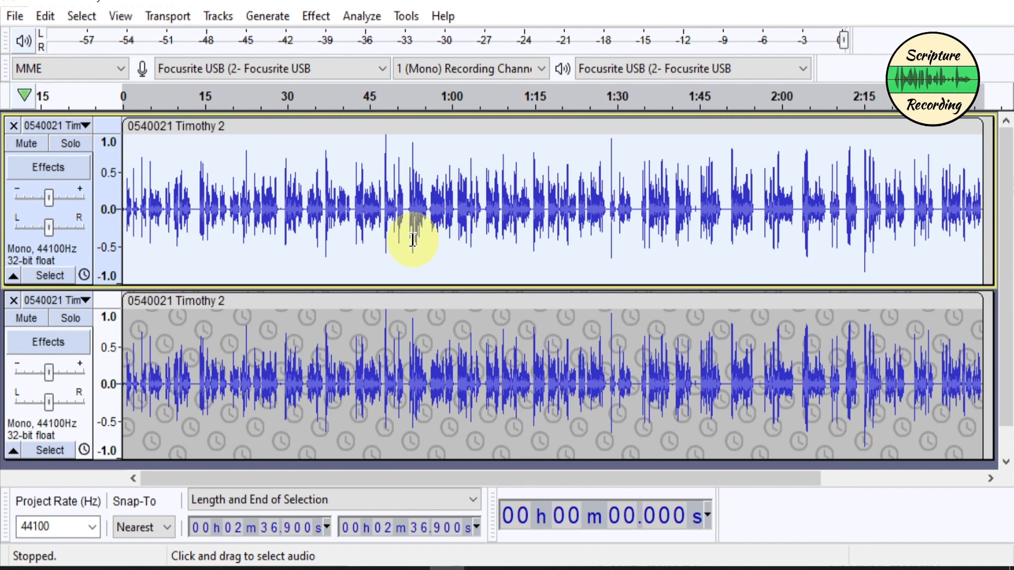
click(316, 18)
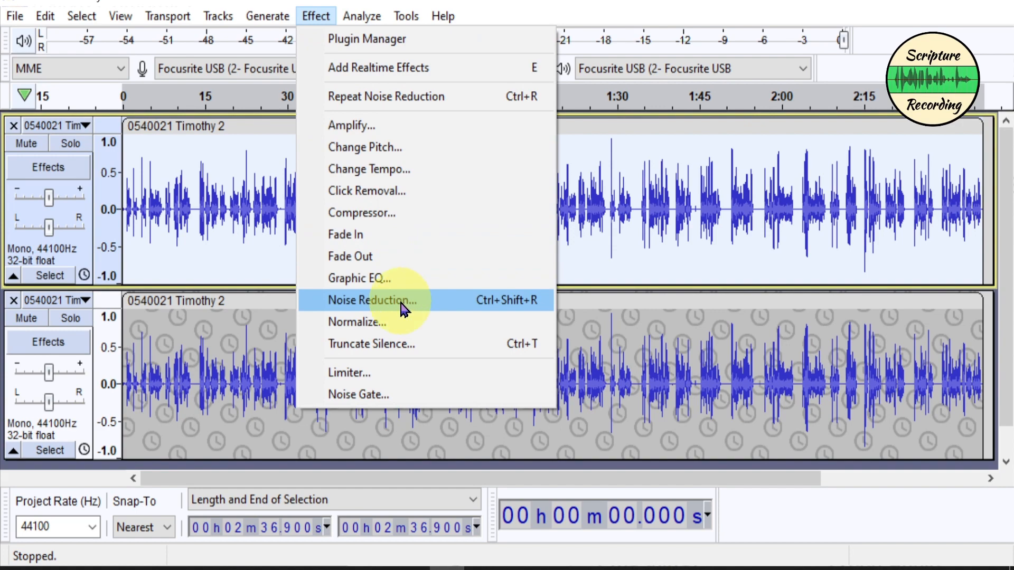
click(401, 302)
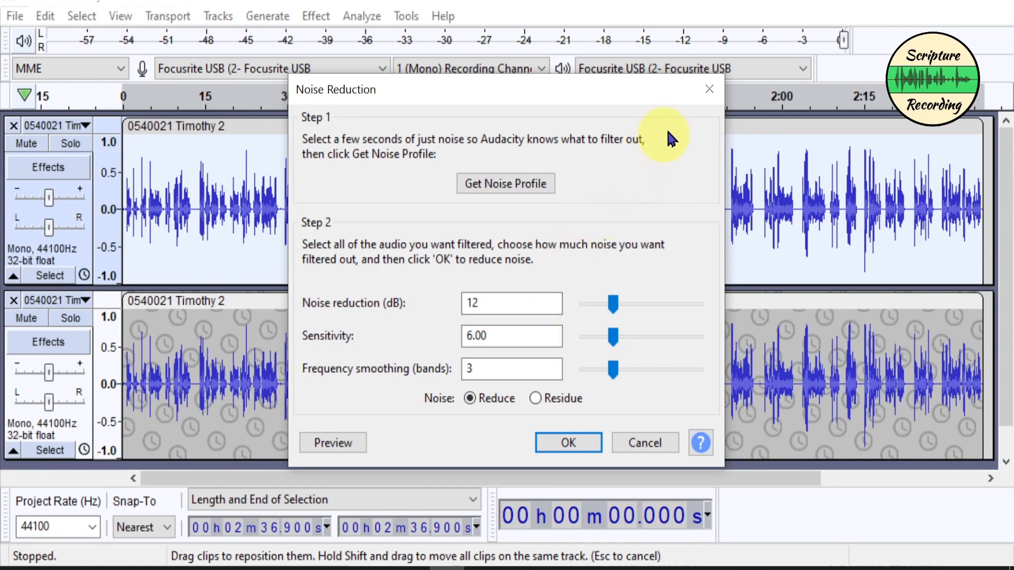
click(710, 94)
click(546, 240)
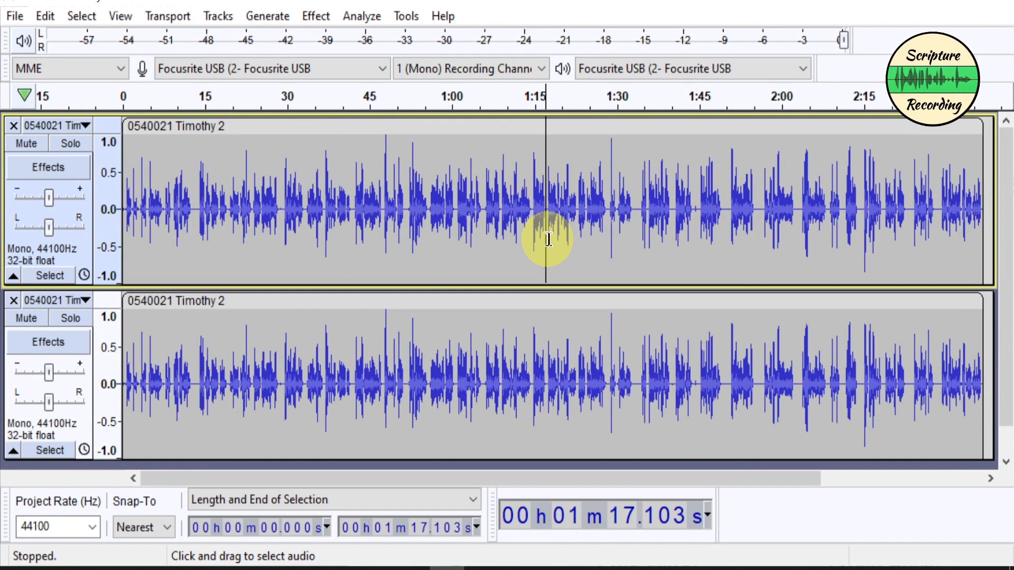
click(320, 17)
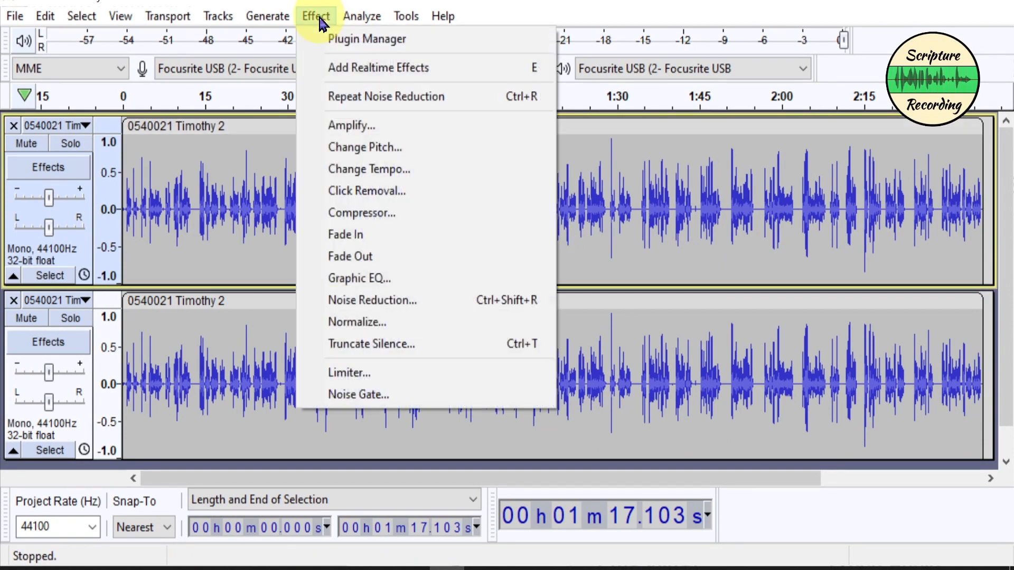
click(368, 402)
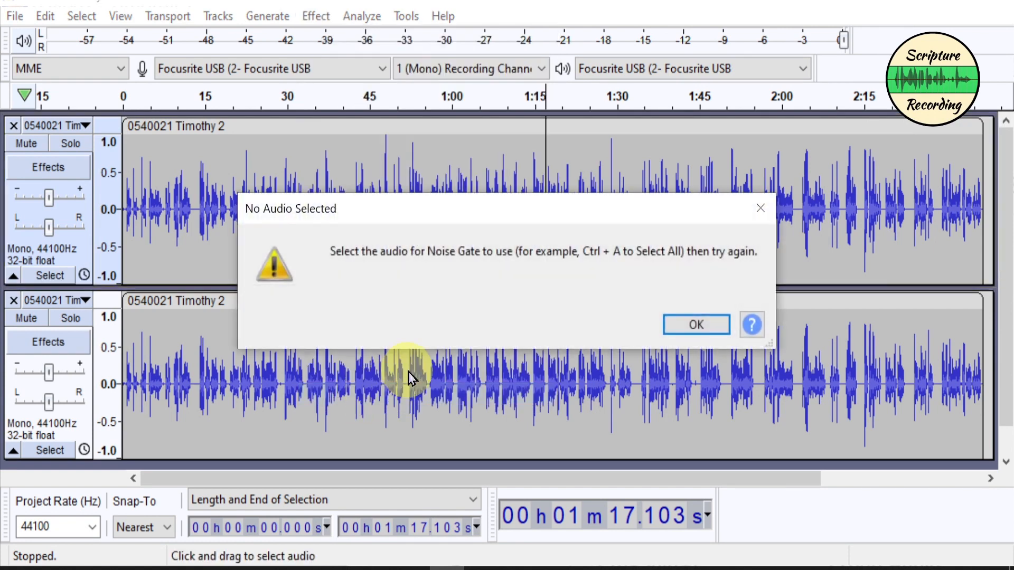
click(760, 208)
- Apply Noise Gate to the entire first track with threshold -35 dB, level reduction -24 dB, attack 250 ms, hold 50 ms and decay 100 ms
click(480, 208)
double_click(479, 208)
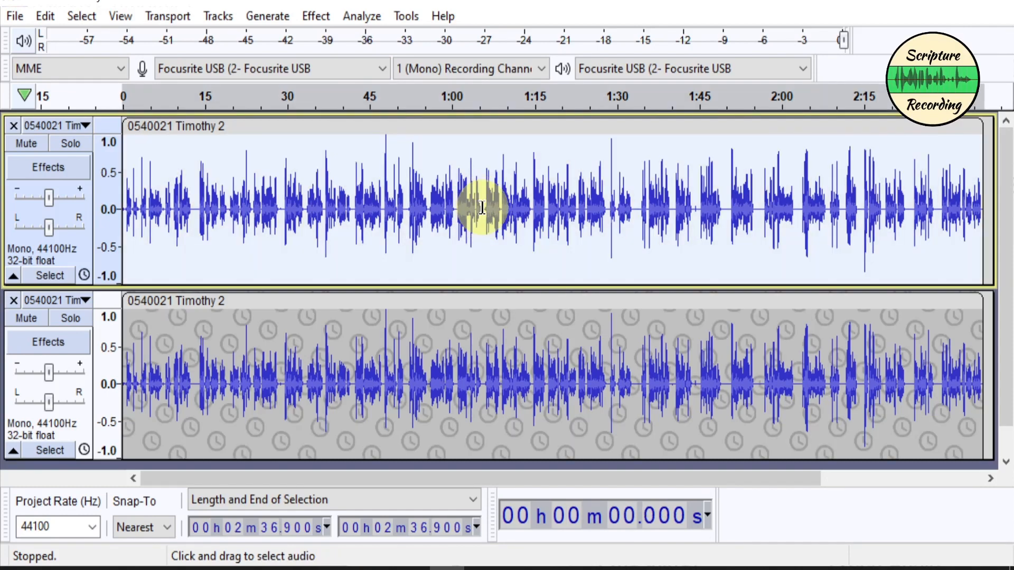
click(321, 20)
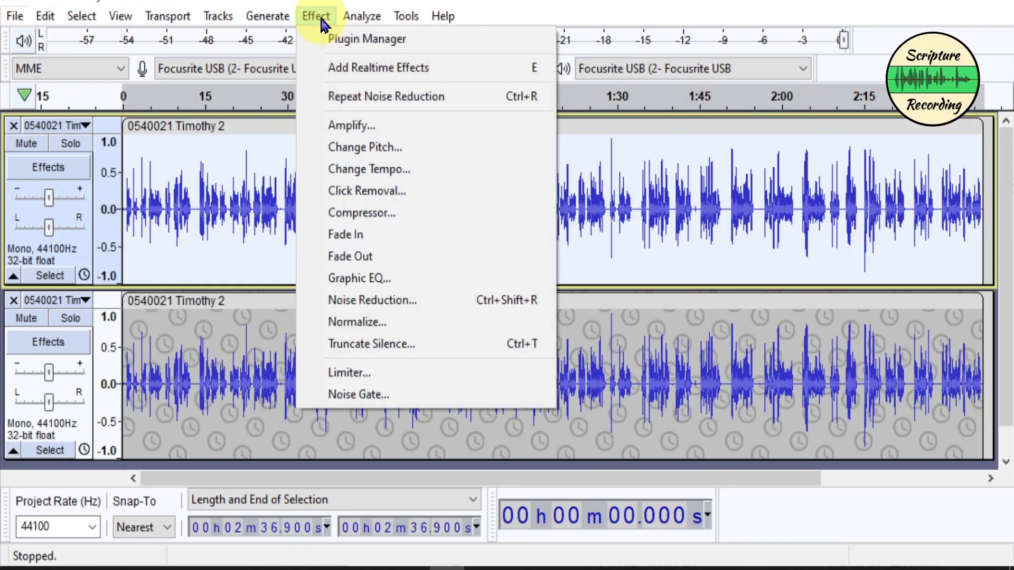
click(355, 397)
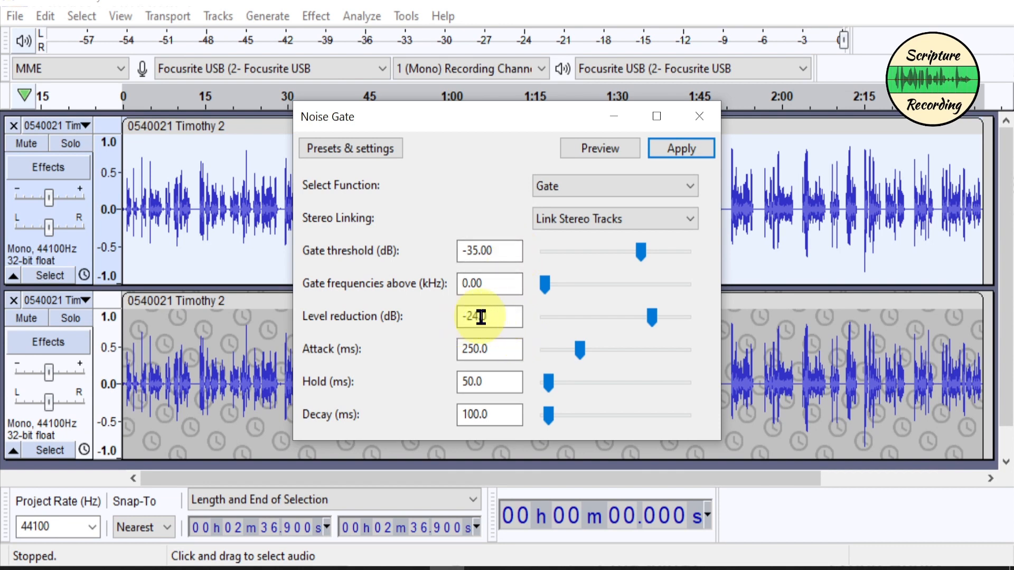
double_click(498, 317)
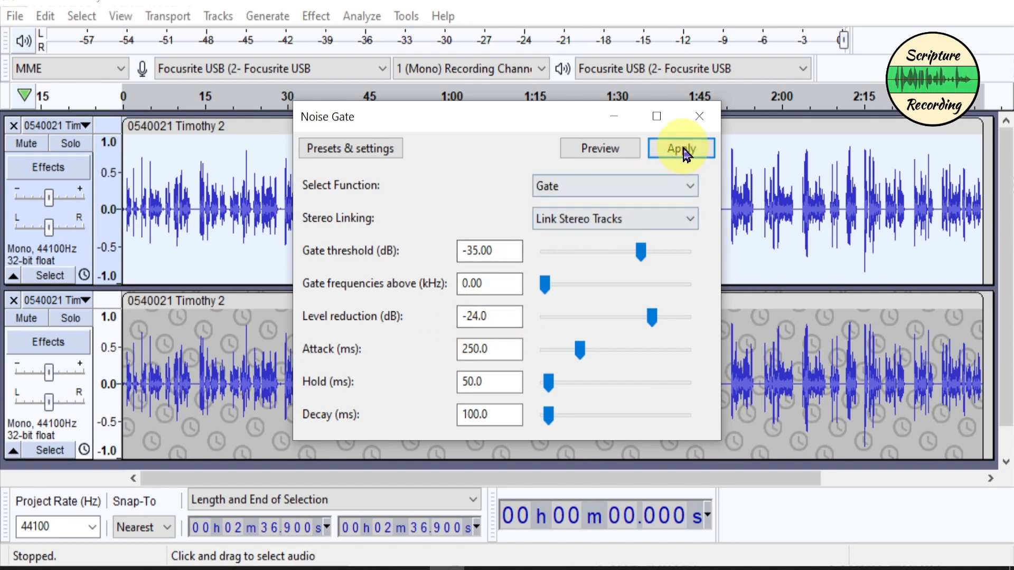
drag(561, 125, 328, 117)
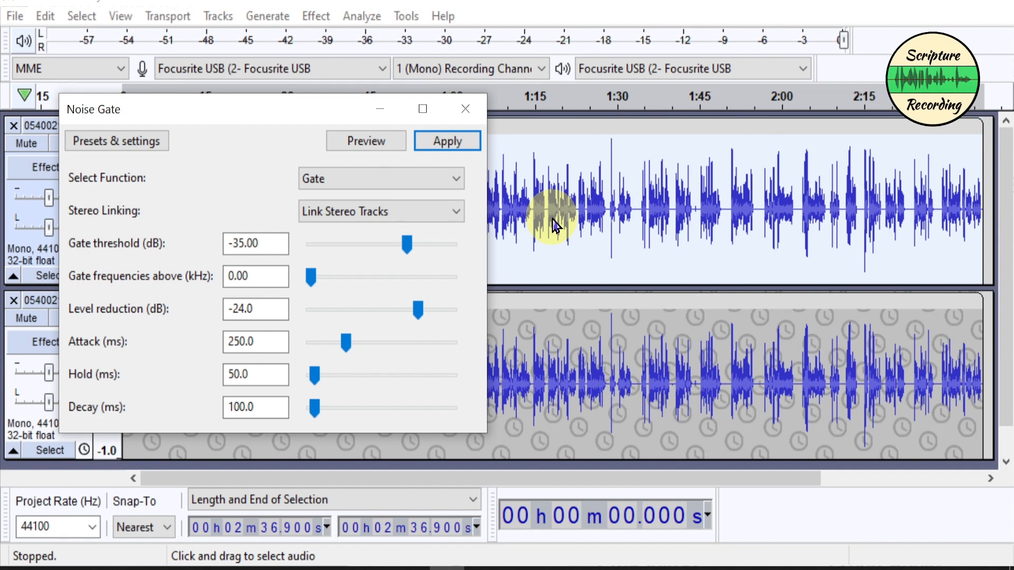
click(445, 141)
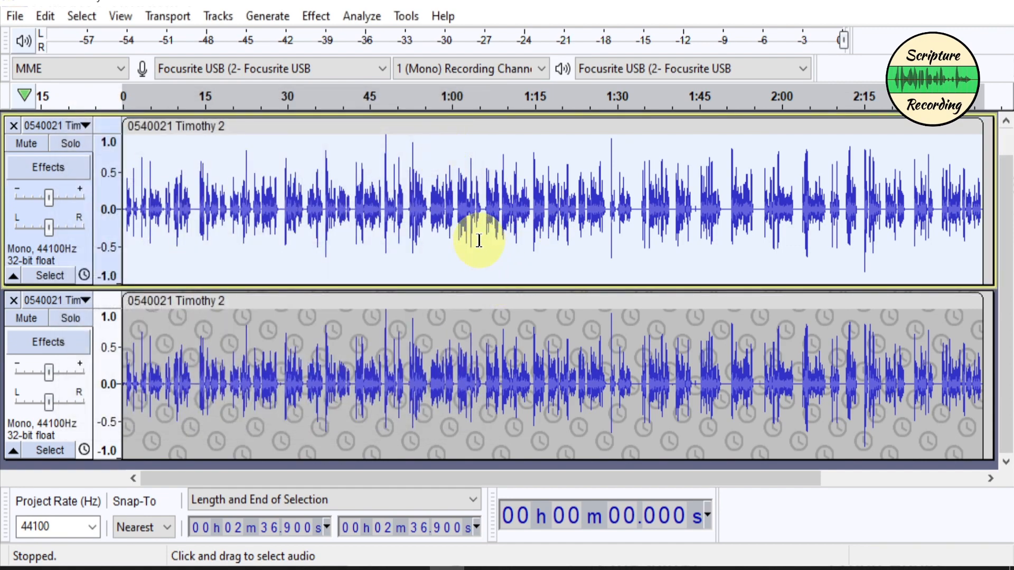
- Examine the silent gap near 1:05.9 closely in both tracks to compare the gated audio with the duplicate
scroll(482, 233, down, 1)
scroll(482, 228, up, 1)
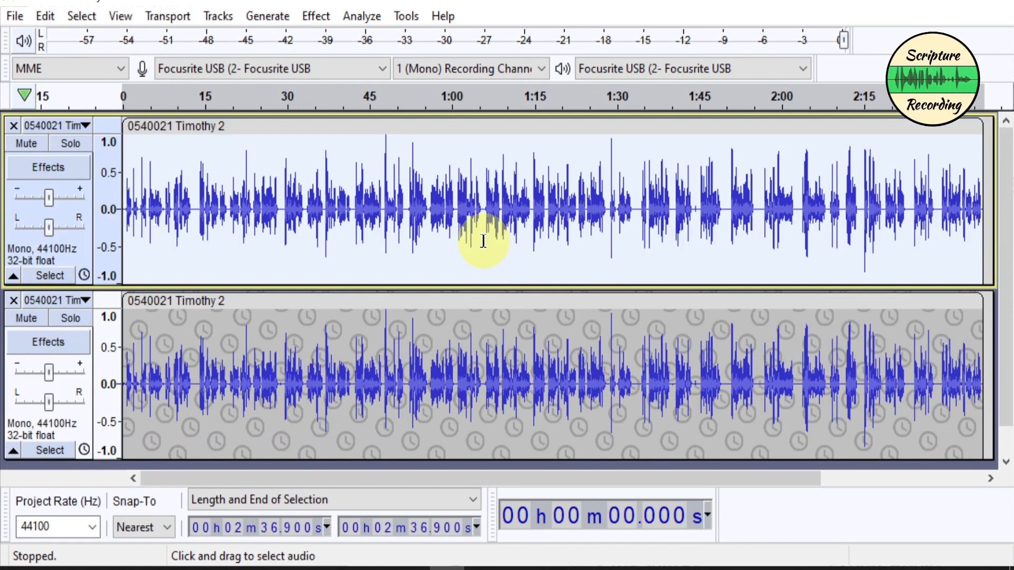
click(483, 240)
key(ctrl+1)
key(ctrl+1)
key(ctrl+1)
key(ctrl+1)
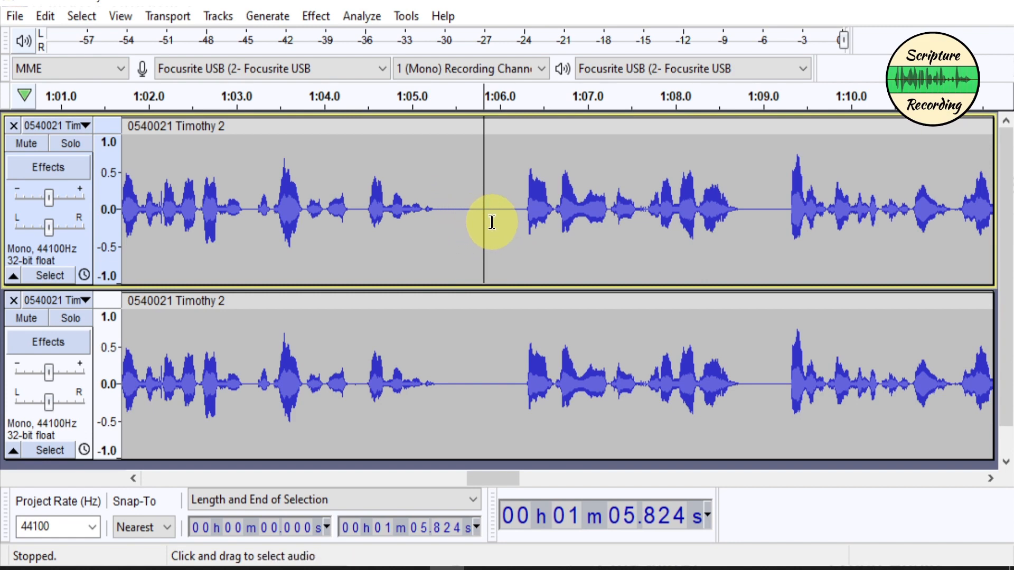
key(alt+Tab)
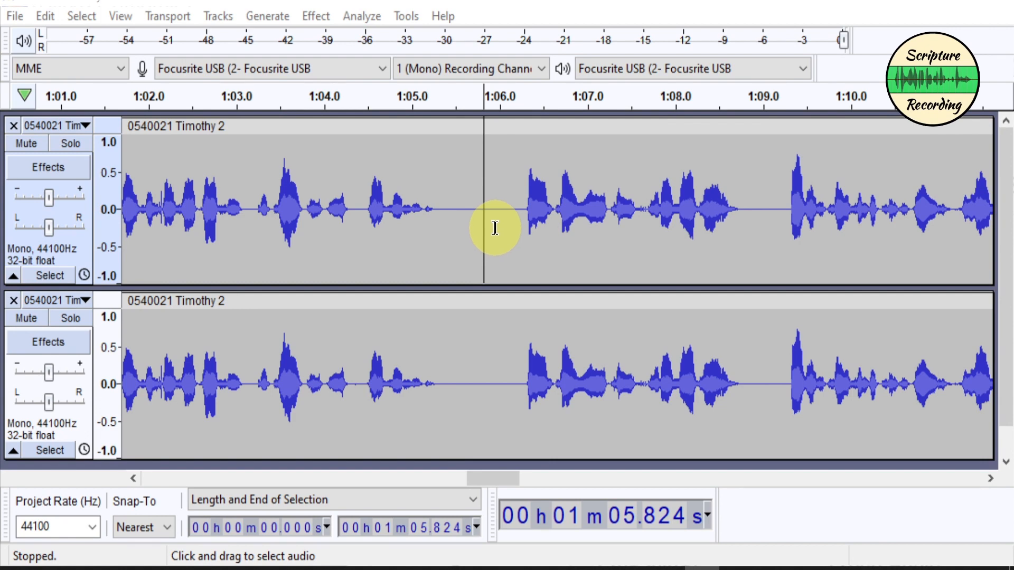
click(497, 228)
scroll(483, 230, up, 2)
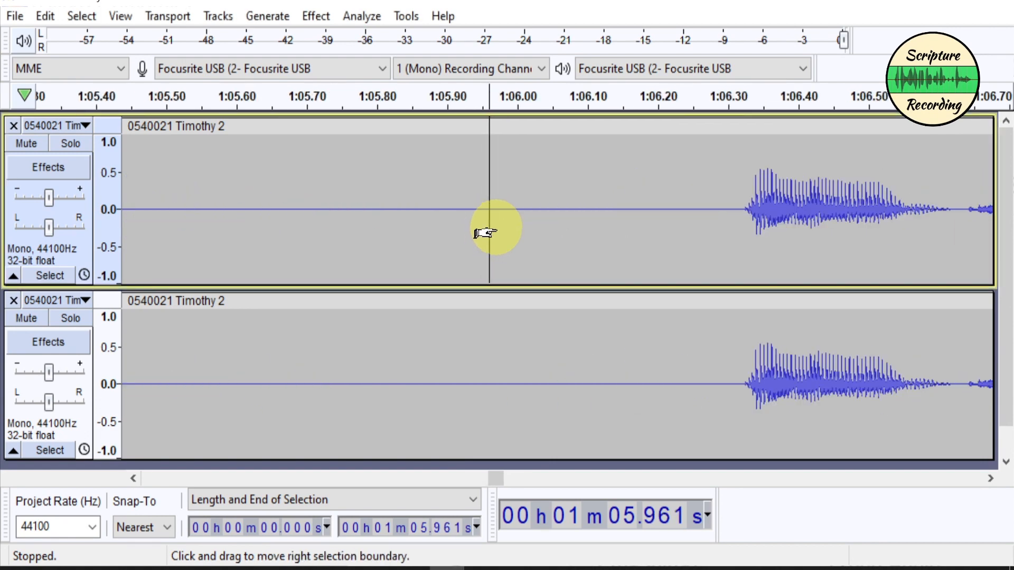
scroll(483, 231, down, 3)
scroll(483, 233, down, 2)
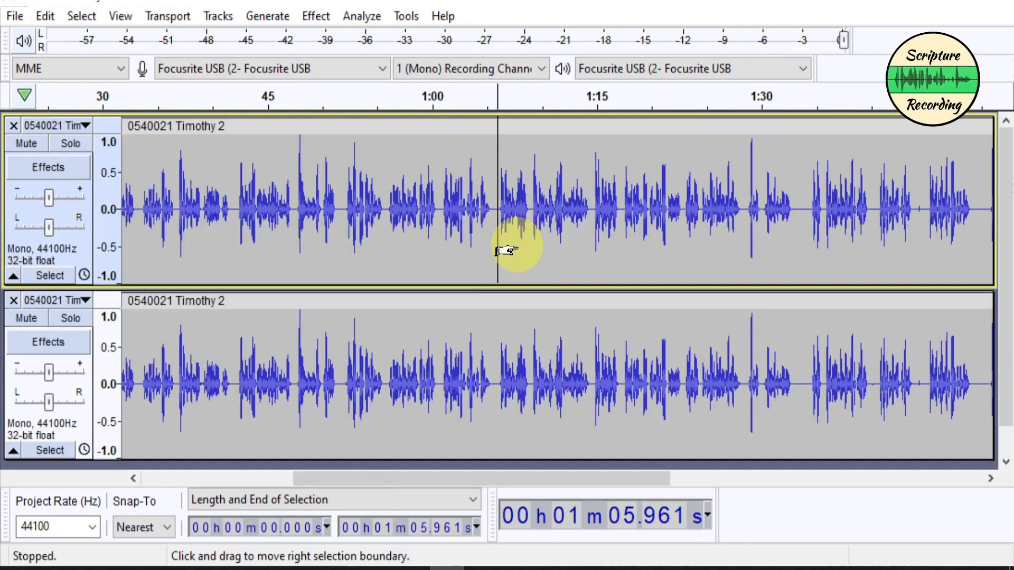
- Find the small spike near 1:44.4 in the first track and play it back twice
scroll(501, 247, down, 1)
scroll(702, 227, up, 1)
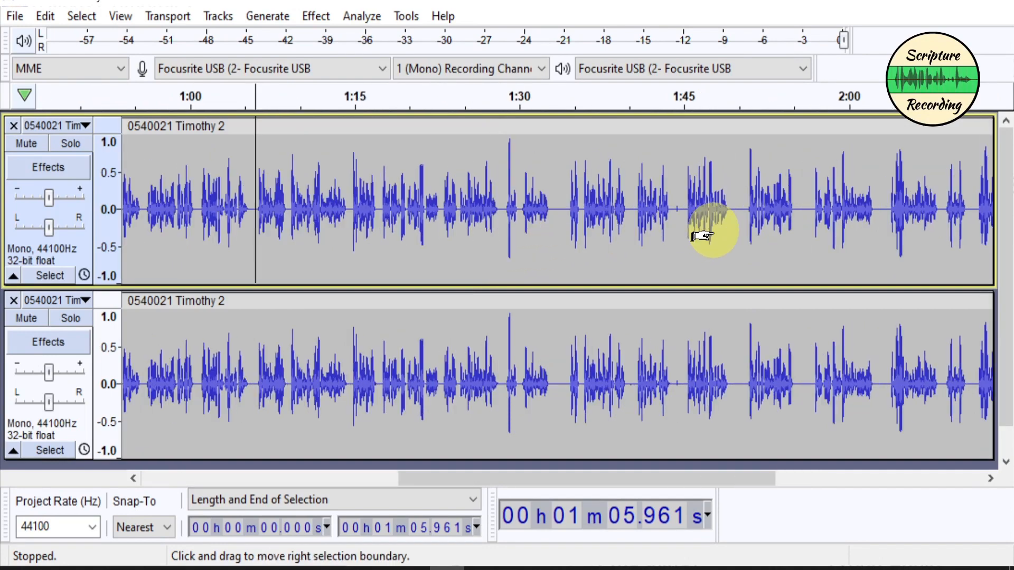
scroll(698, 227, up, 2)
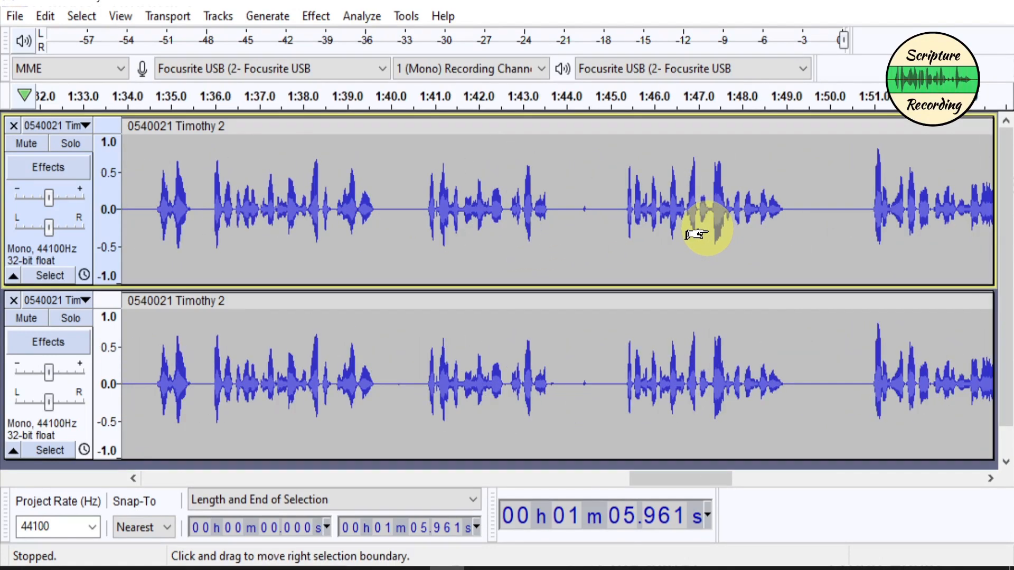
click(578, 233)
key(space)
key(x)
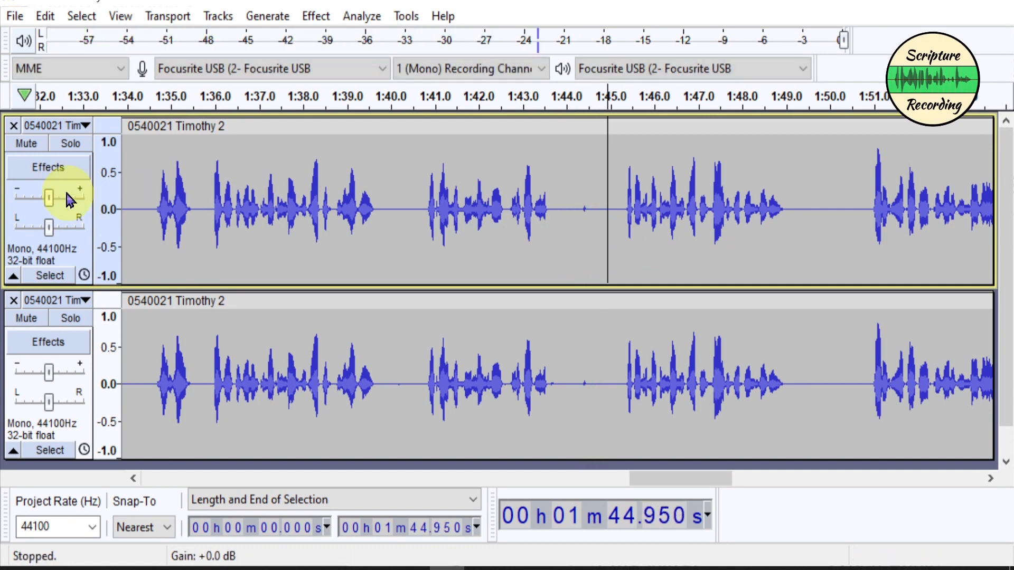
click(577, 235)
key(space)
key(x)
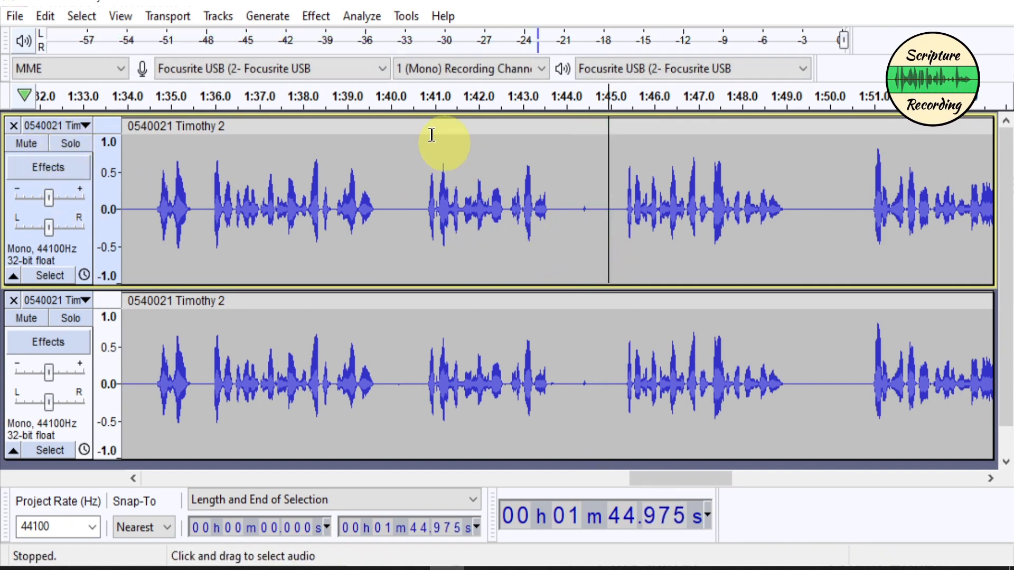
- Apply Click Removal to the entire first track with threshold 200 and max spike width 20
click(548, 220)
double_click(548, 219)
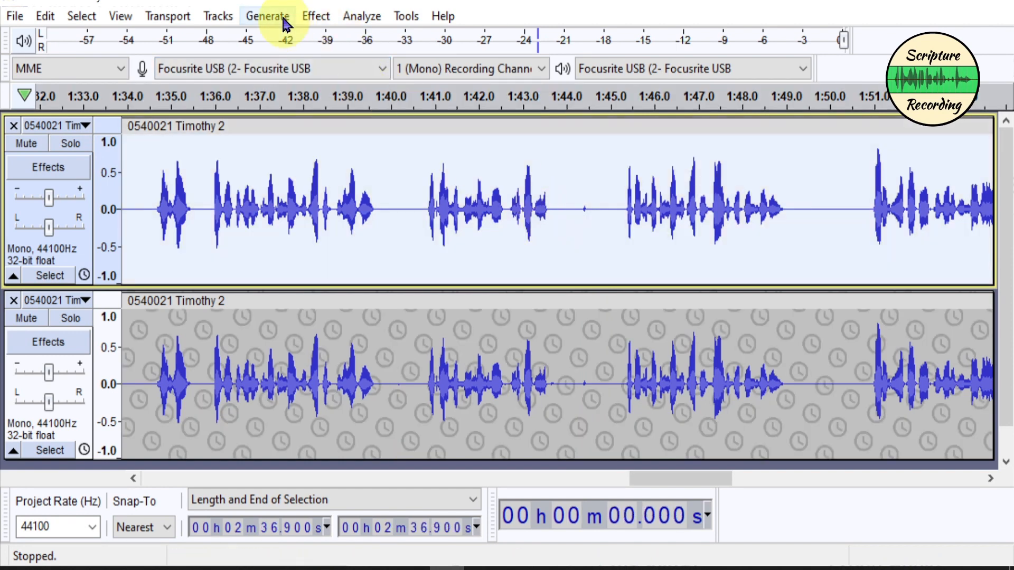
click(316, 17)
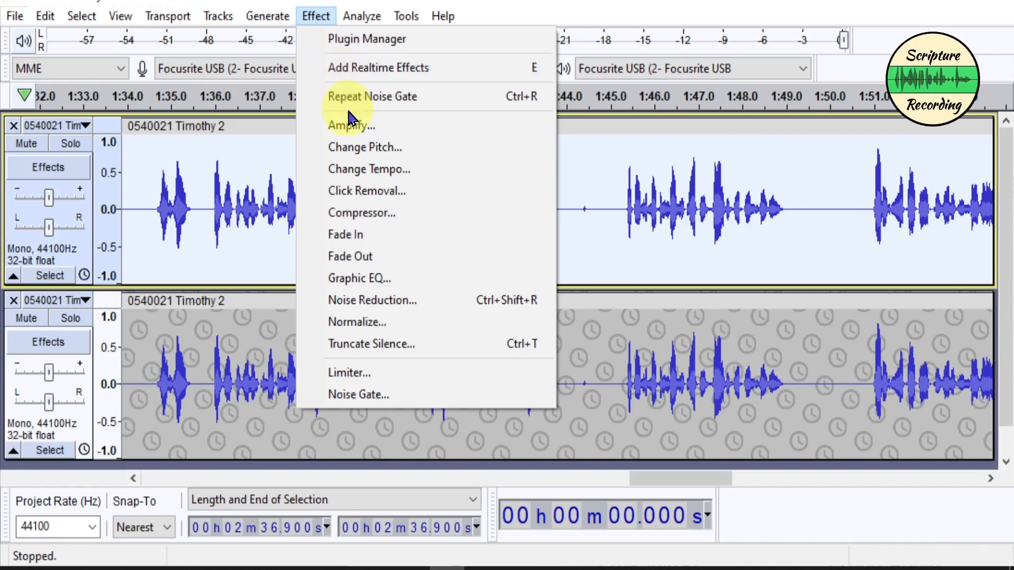
click(406, 194)
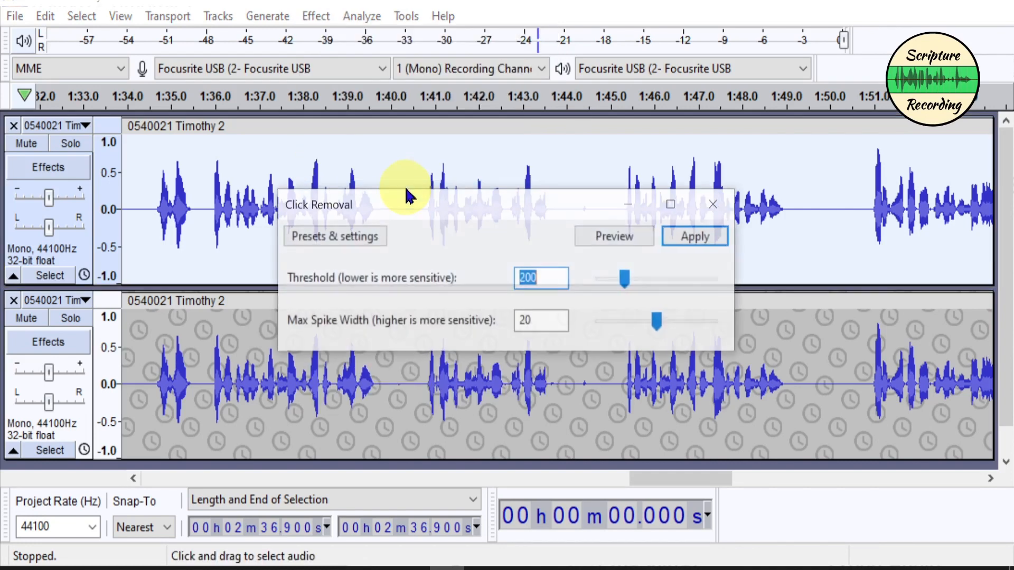
click(695, 242)
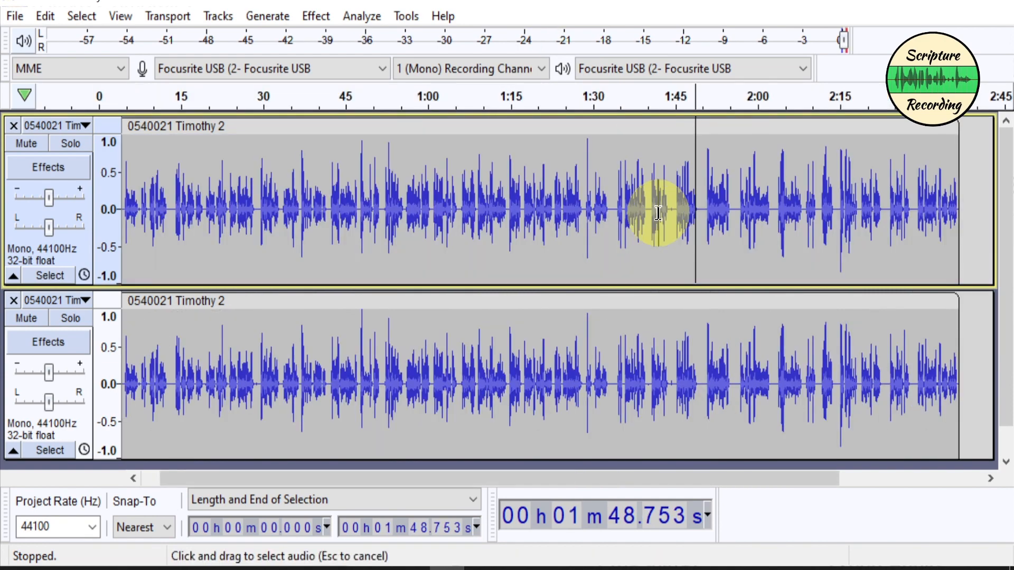
- Play the recording for a few seconds from about 1:15 to check the playback level
double_click(659, 213)
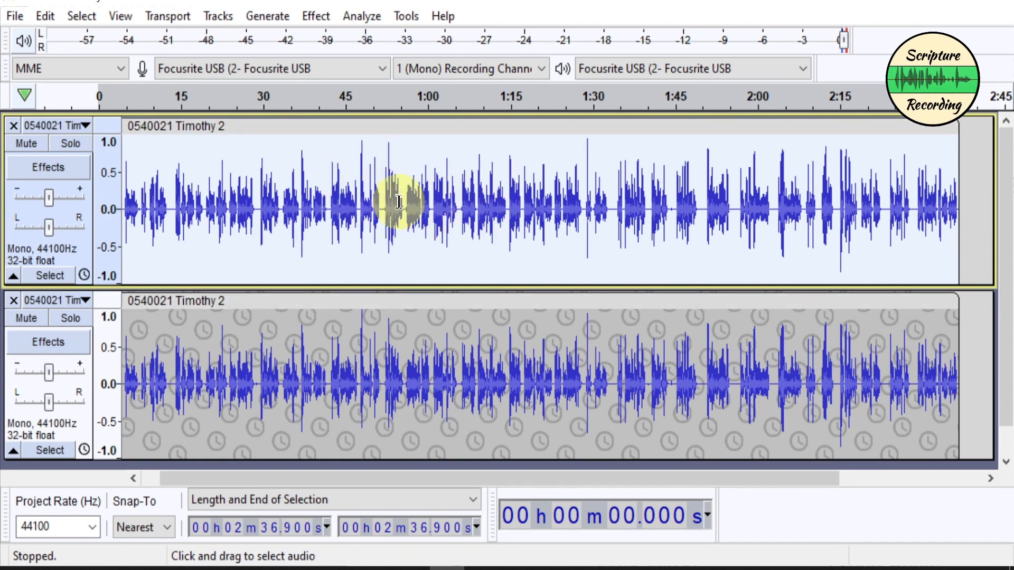
click(510, 216)
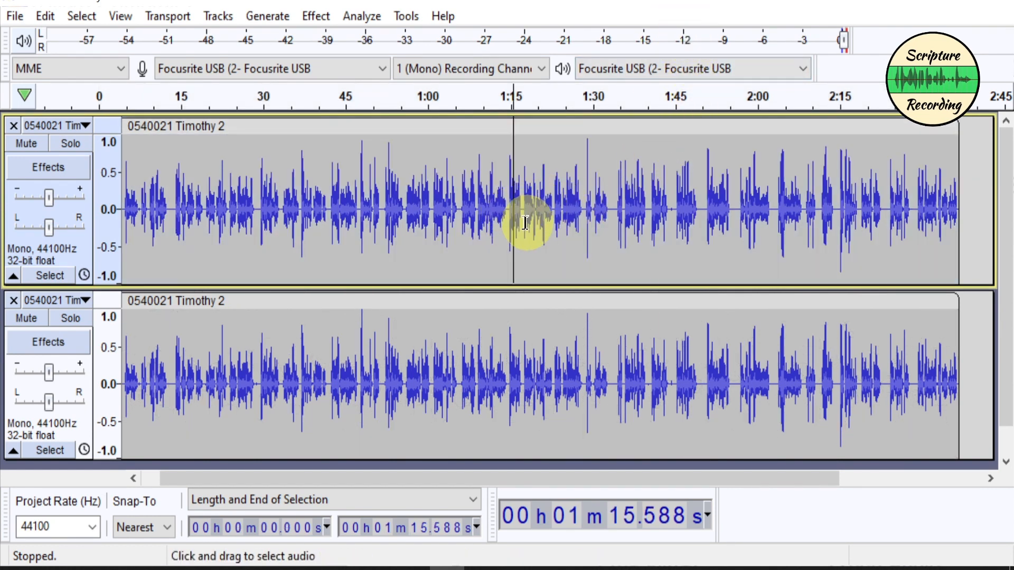
click(511, 231)
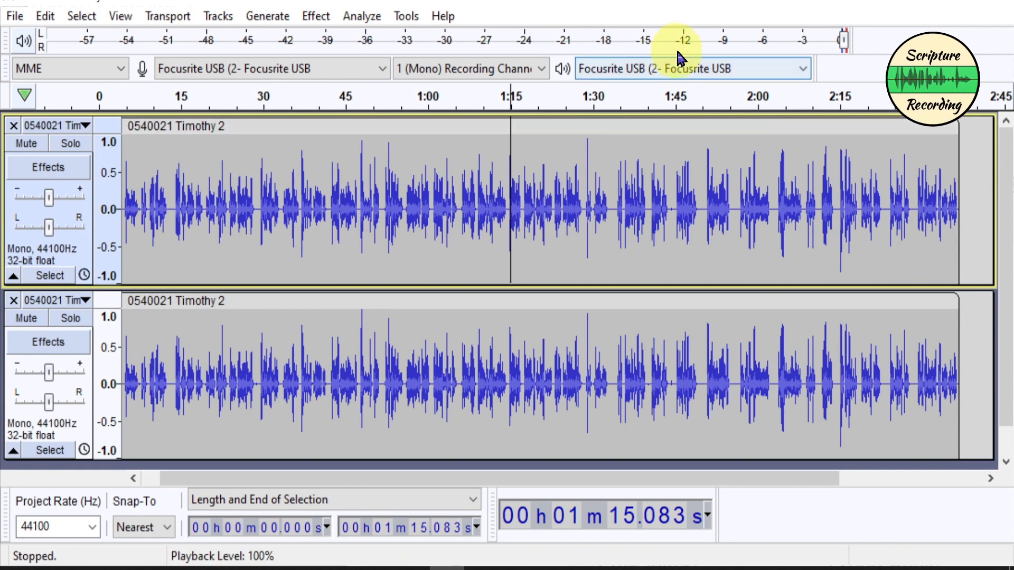
key(space)
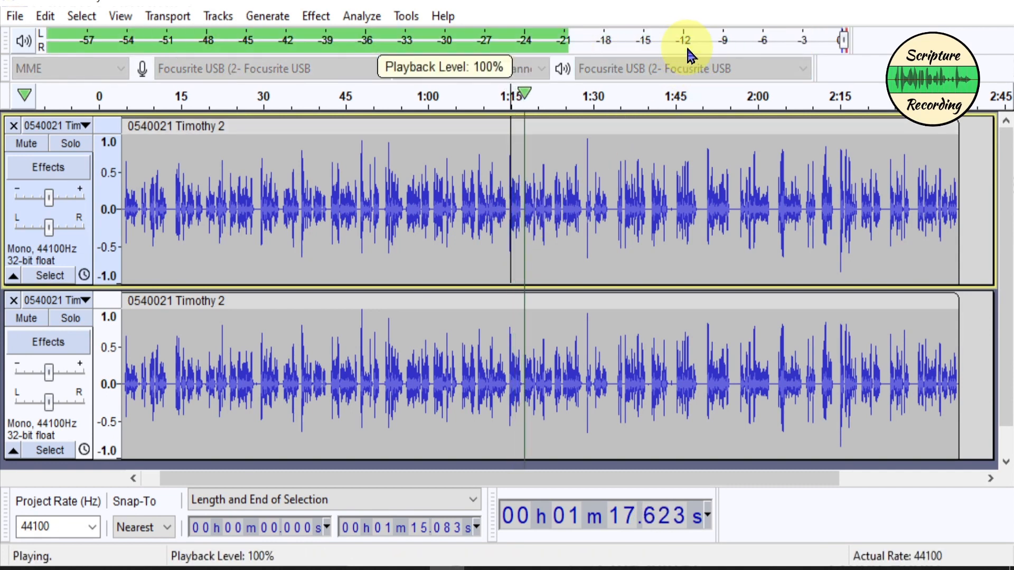
key(x)
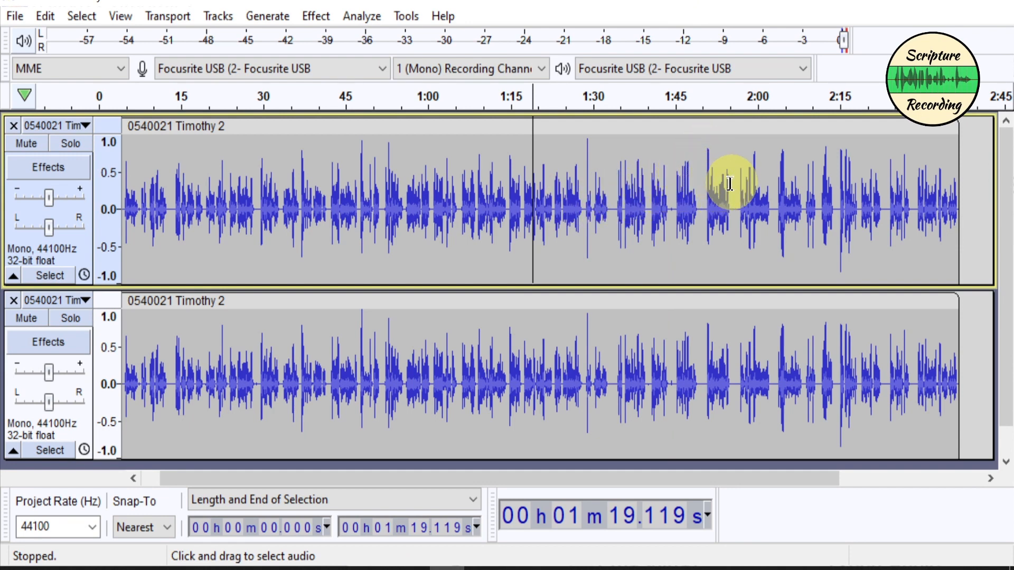
- Compress the entire first track with threshold -12 dB, noise floor -40 dB, 3:1 ratio, 0.20 s attack, 1.0 s release, make-up gain and peak-based compression
double_click(521, 210)
click(324, 20)
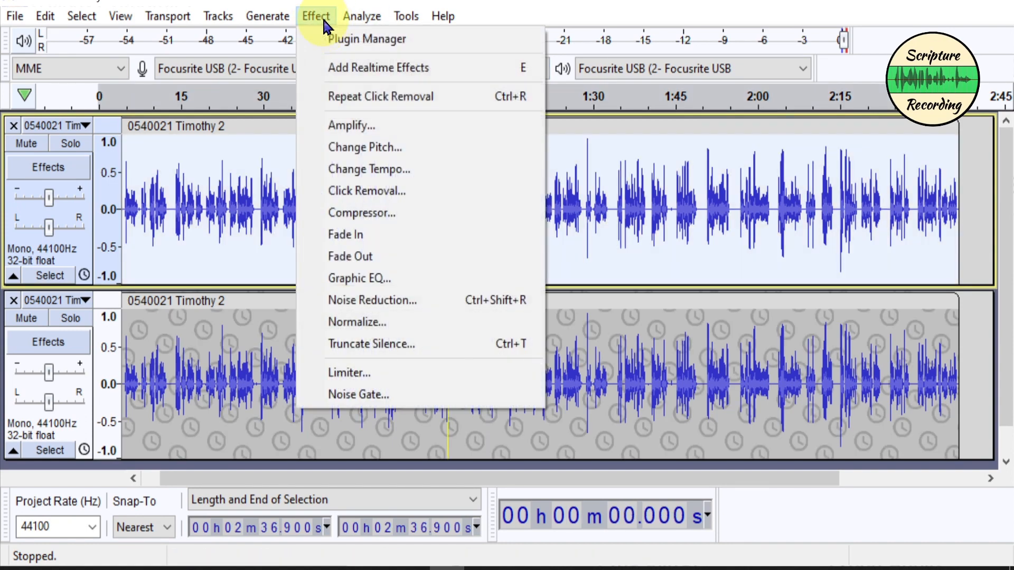
click(358, 212)
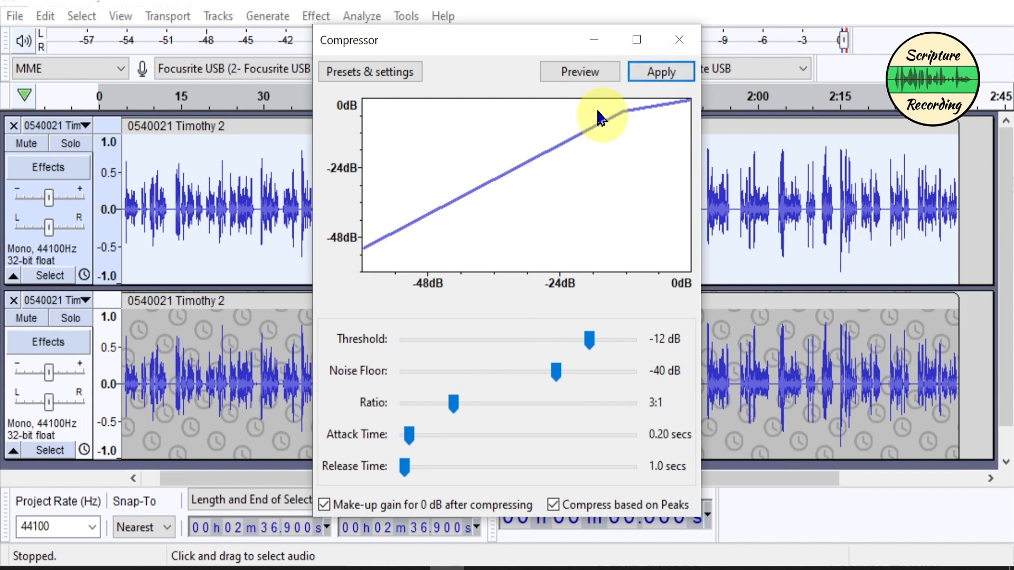
drag(534, 43, 241, 55)
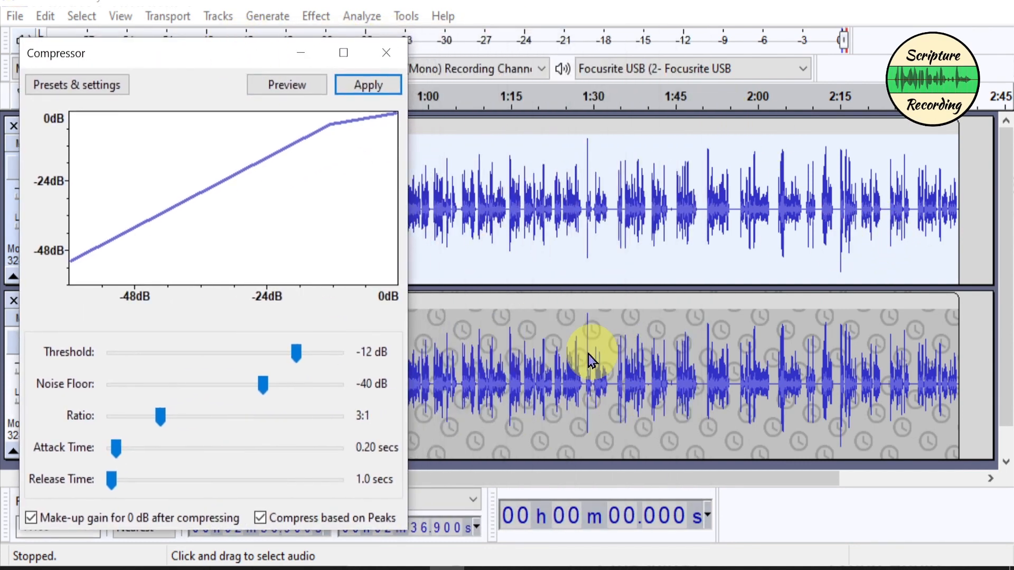
click(368, 86)
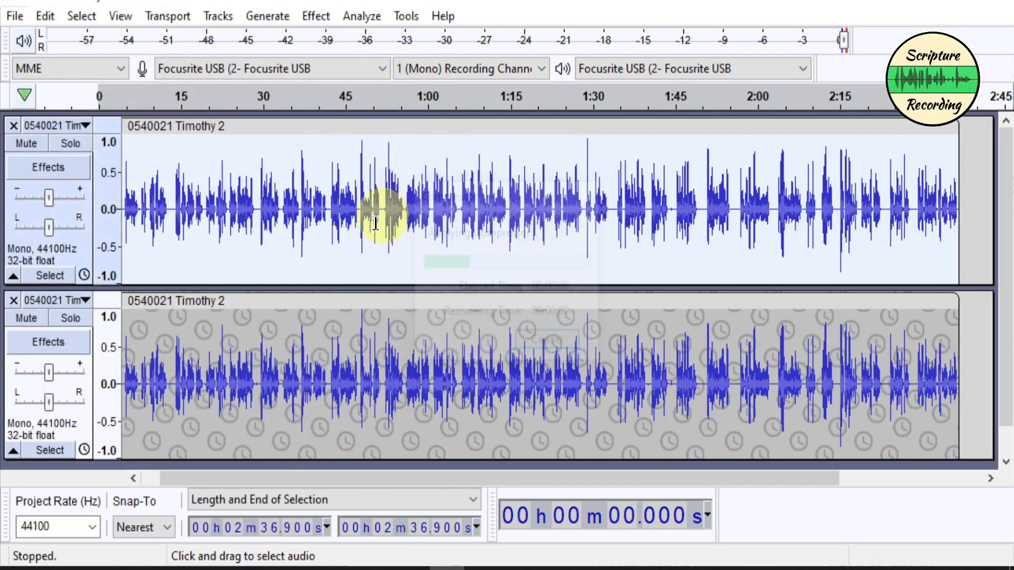
click(393, 223)
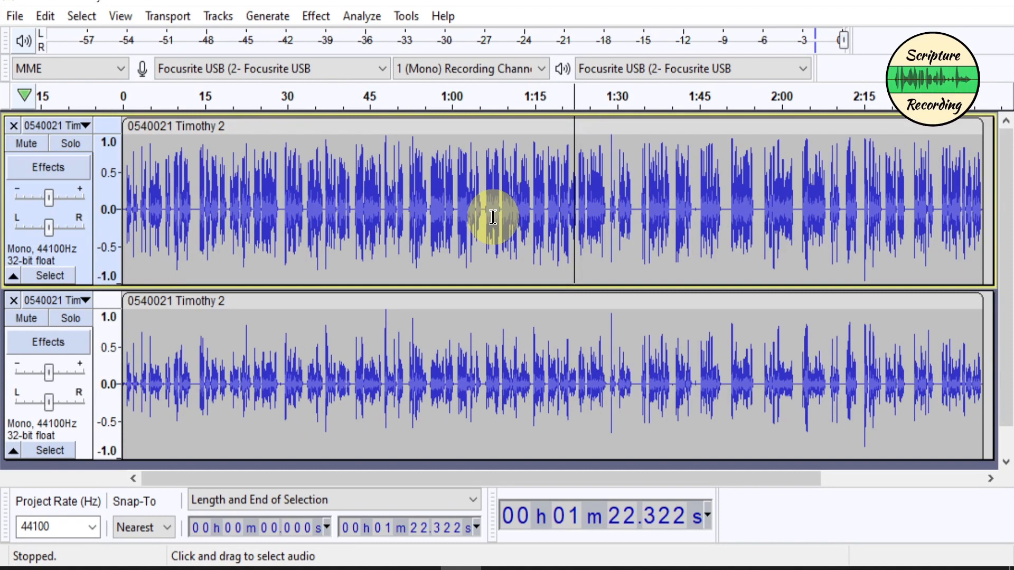
- Select the entire first track and review the Compressor settings, closing the effect without applying it
double_click(492, 218)
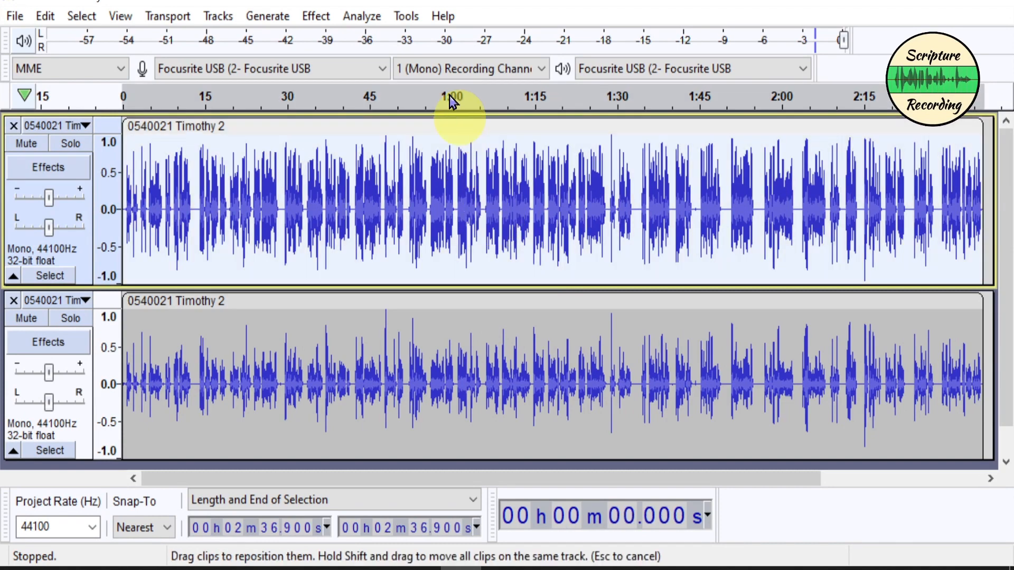
click(318, 21)
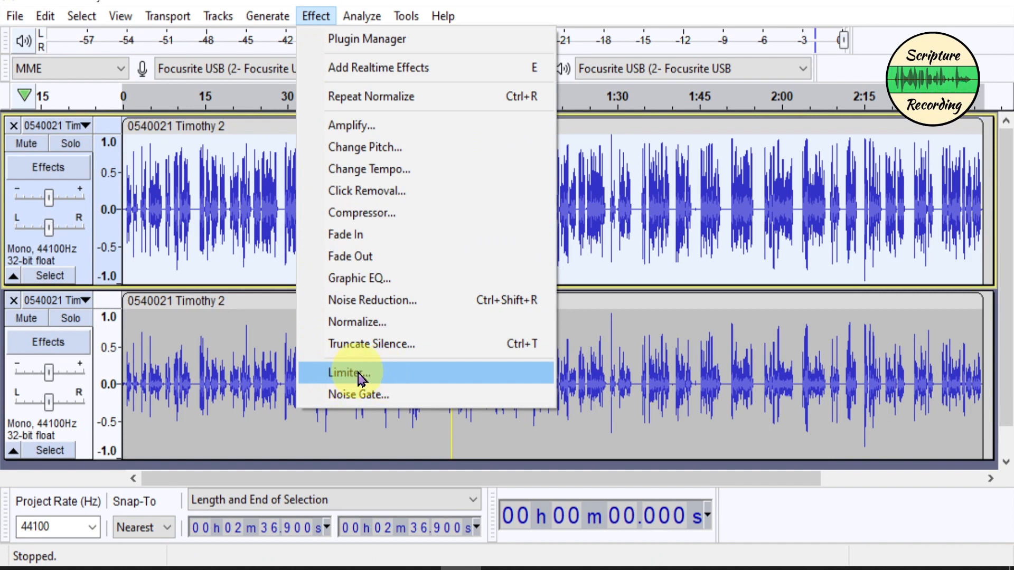
click(377, 213)
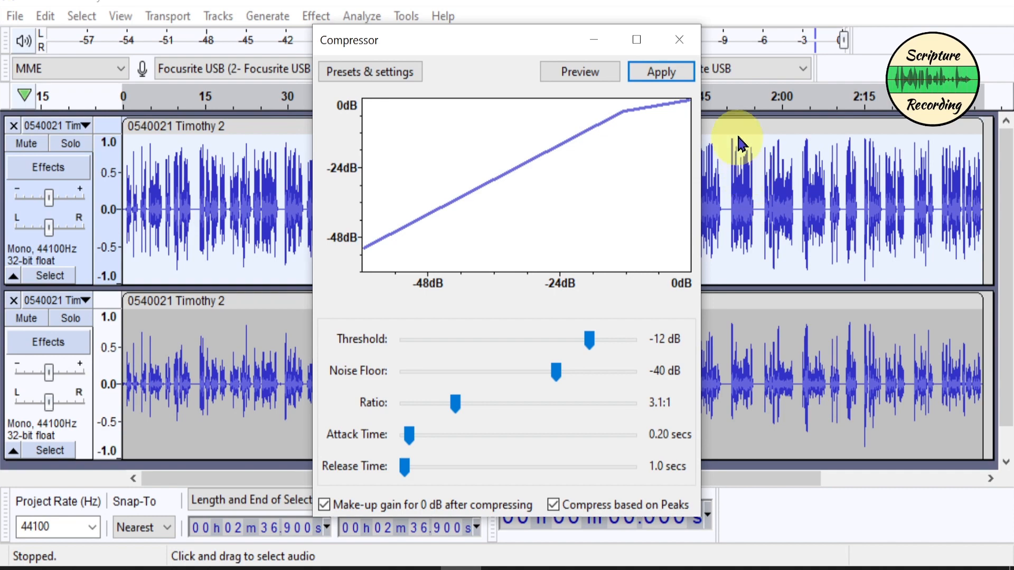
click(682, 45)
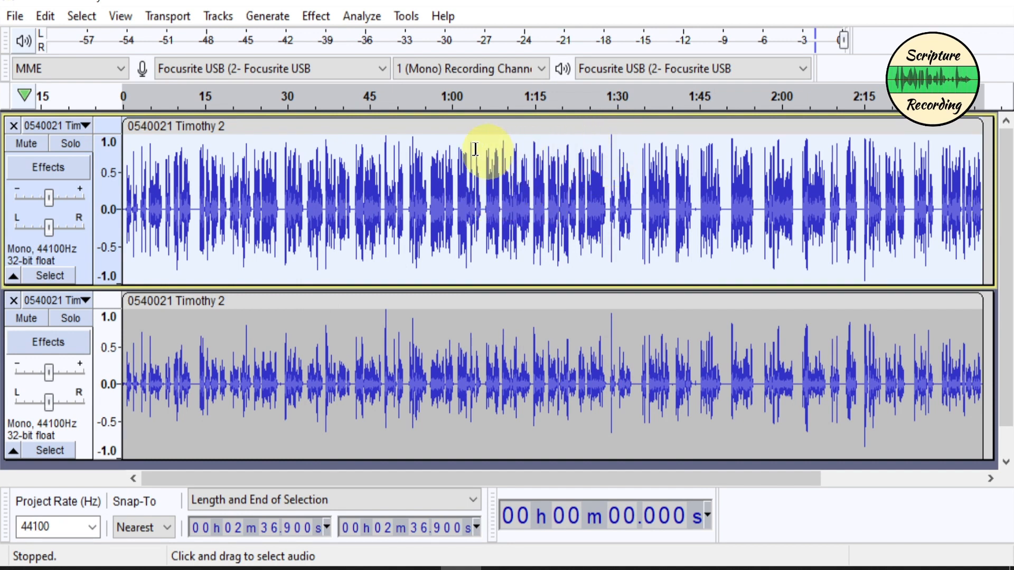
- Try a Hard Limit at -5 dB with 10 ms hold and no make-up gain on the entire first track
click(316, 19)
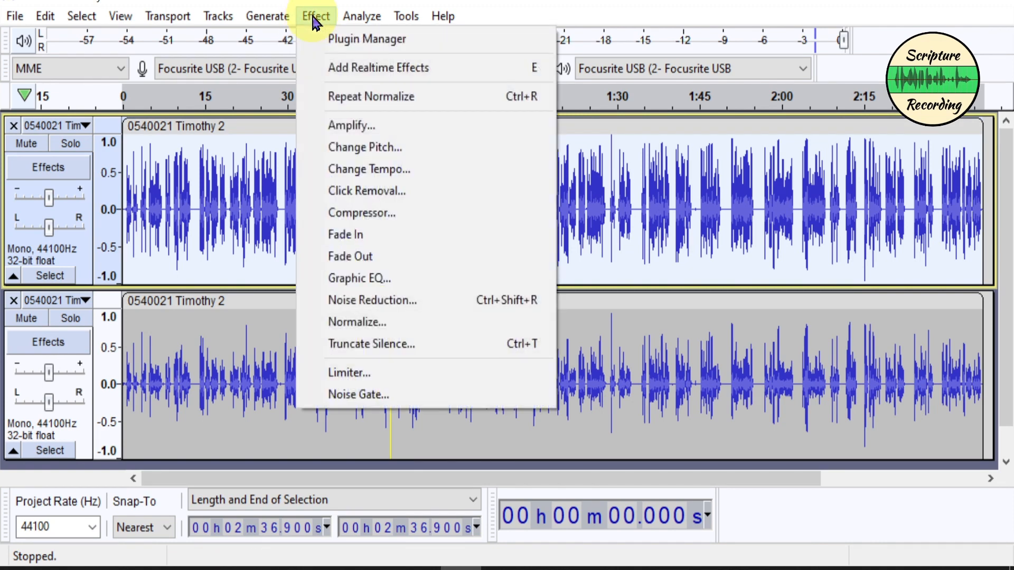
click(371, 378)
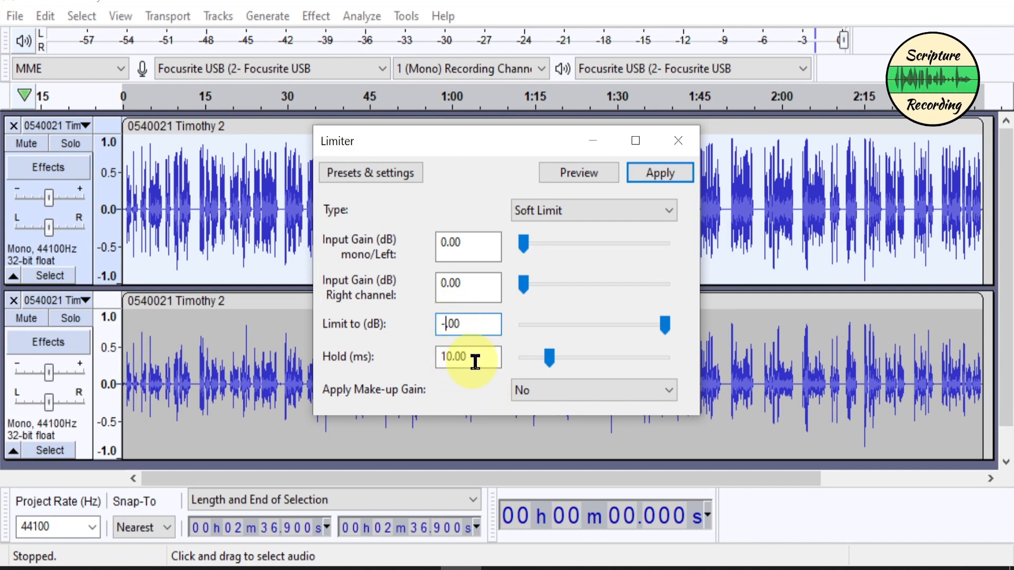
text(5)
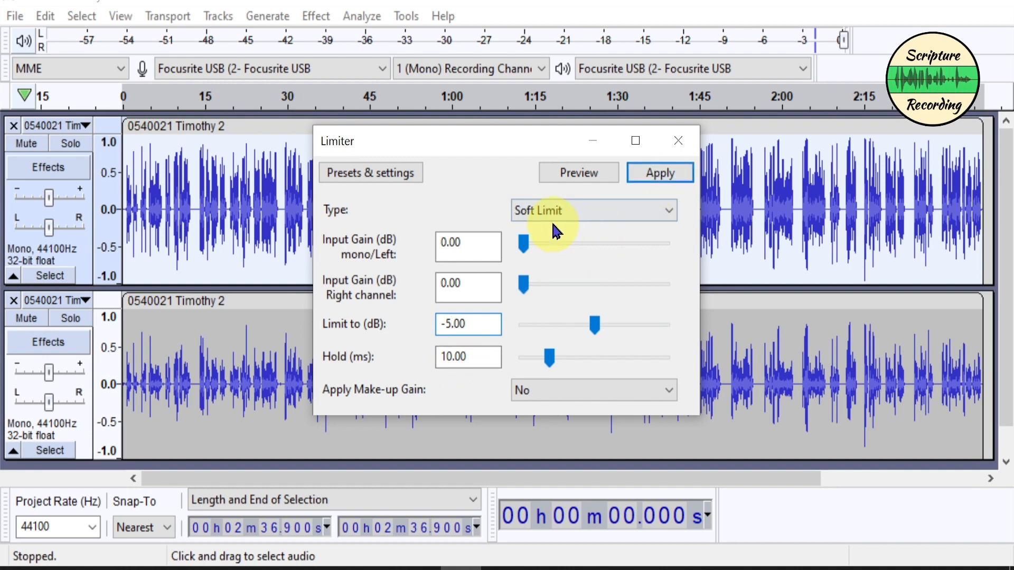
click(614, 211)
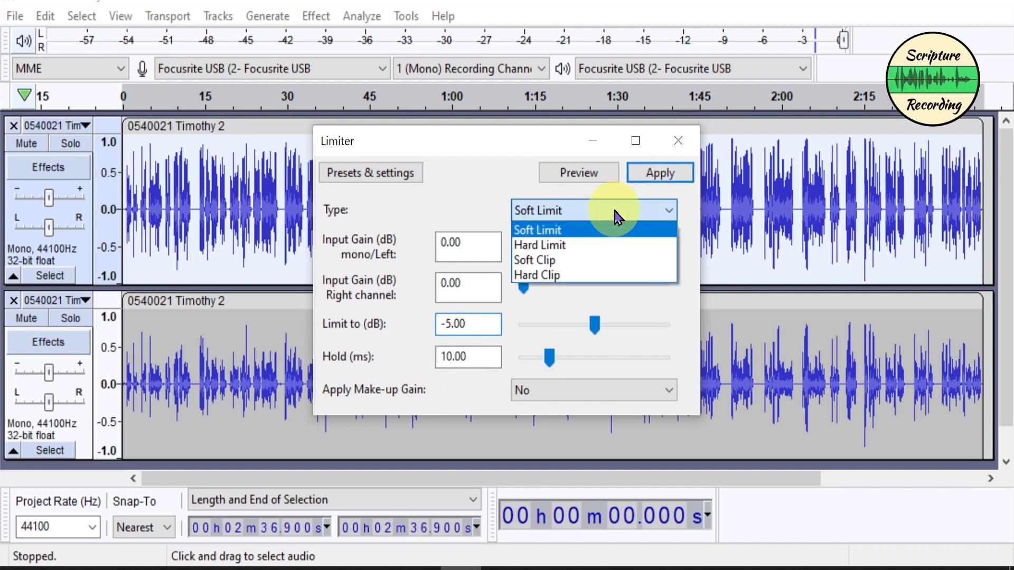
click(610, 246)
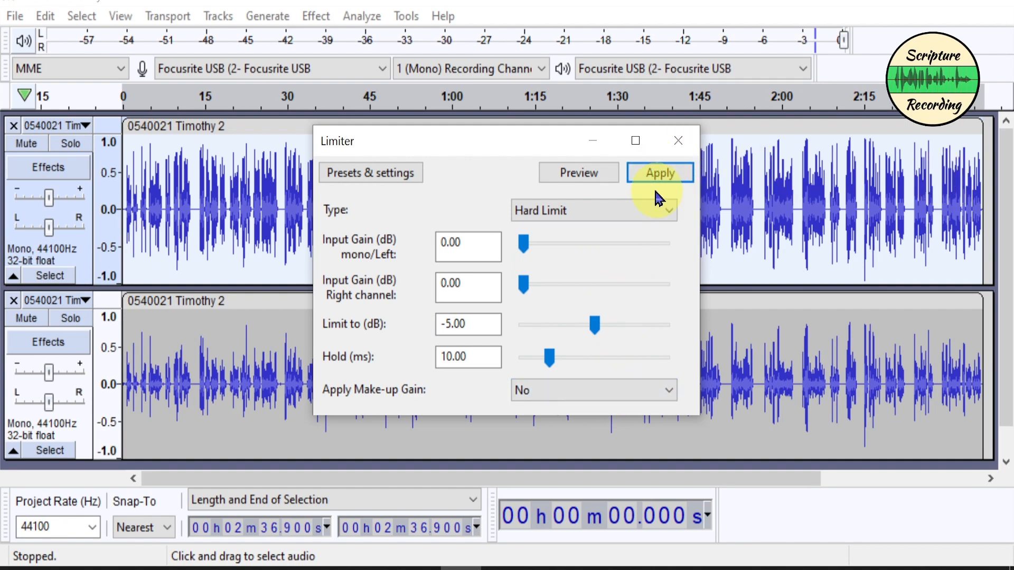
click(669, 174)
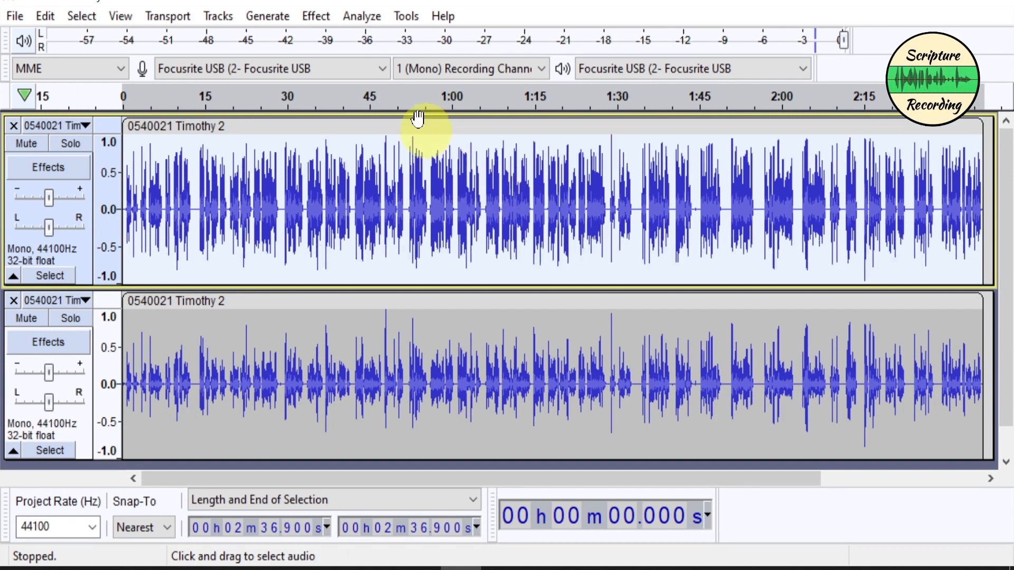
- Apply the Limiter to the entire first track as Soft Limit at -1 dB, with 10 ms hold and no make-up gain
click(316, 17)
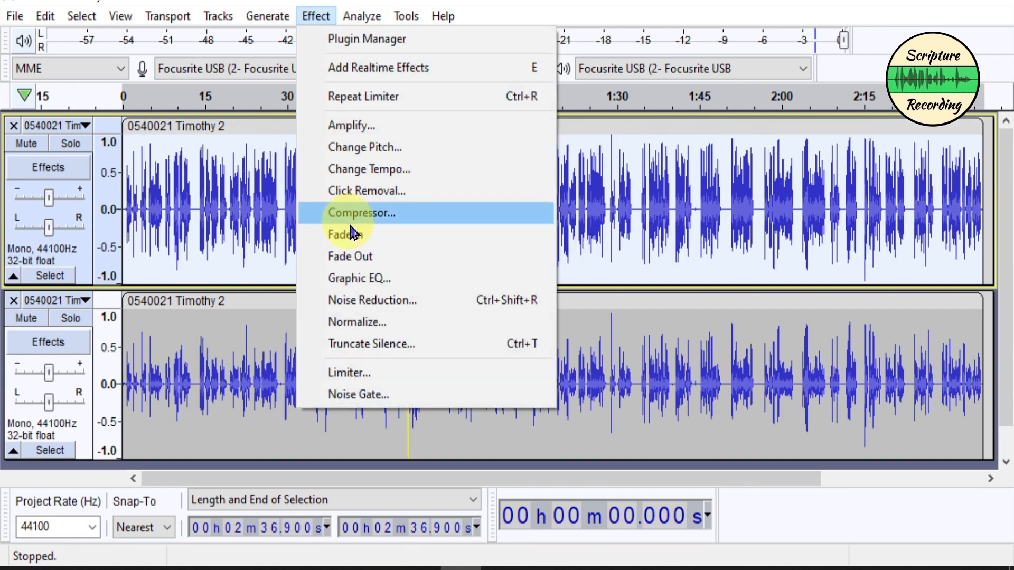
click(382, 373)
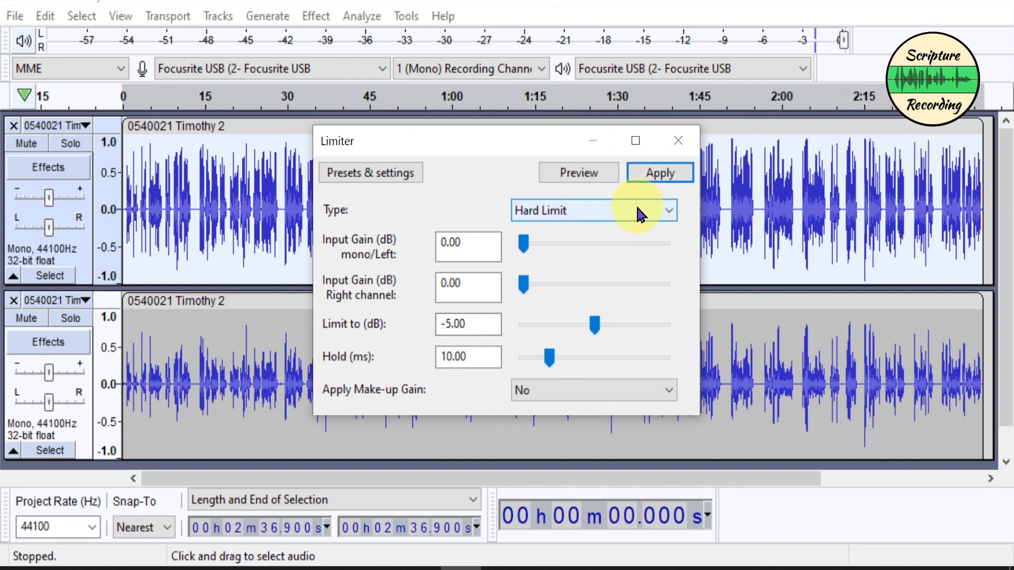
click(639, 214)
click(628, 228)
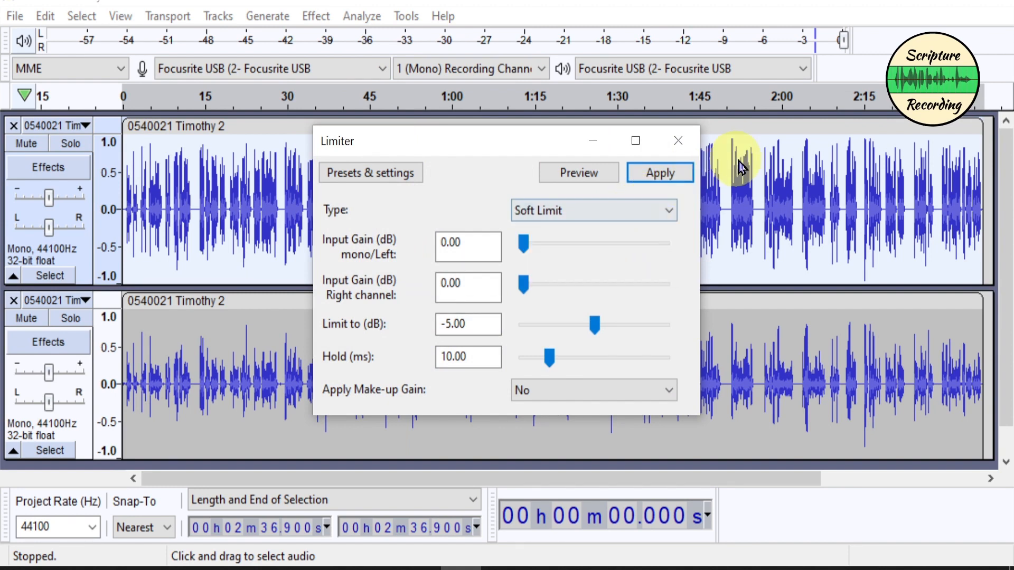
double_click(448, 326)
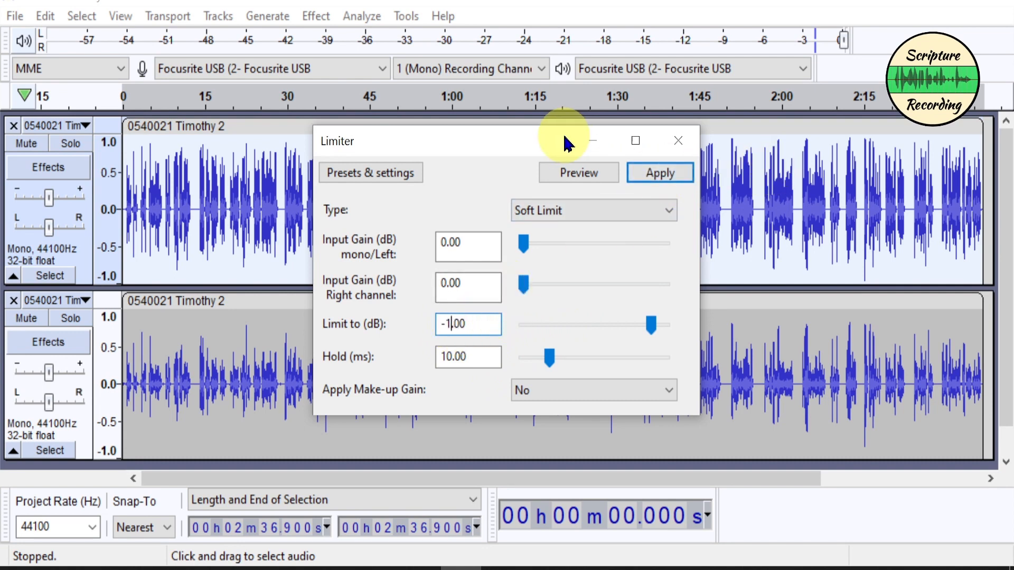
drag(551, 146, 406, 215)
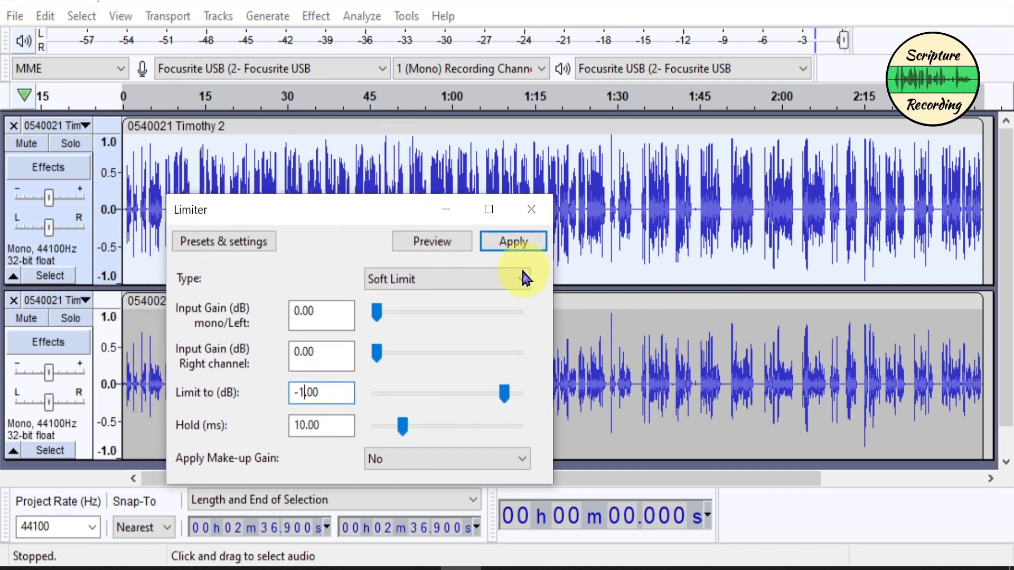
click(505, 243)
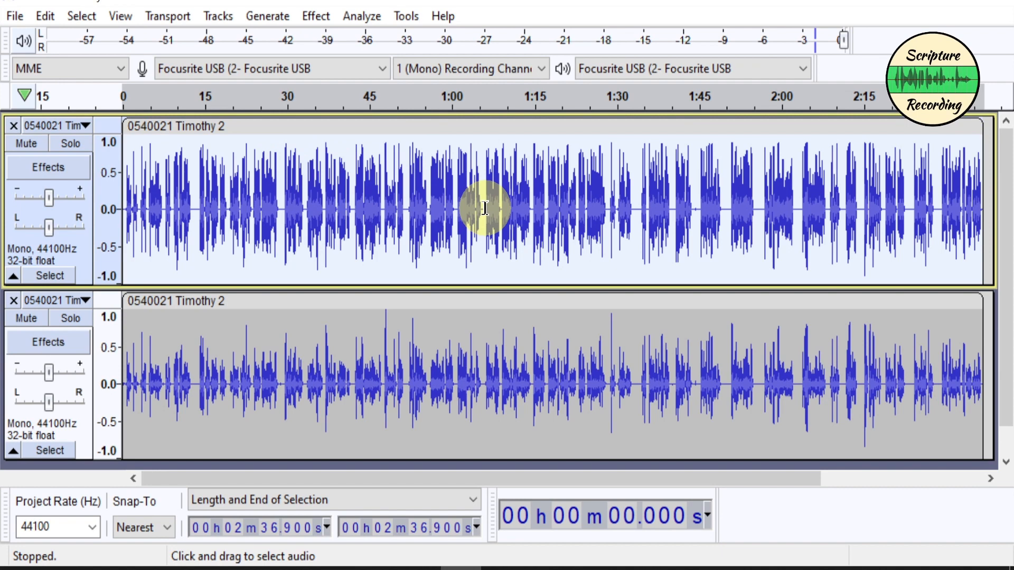
- Normalize the entire first track to a -2.0 dB peak with DC offset removal, and clear the selection
click(315, 21)
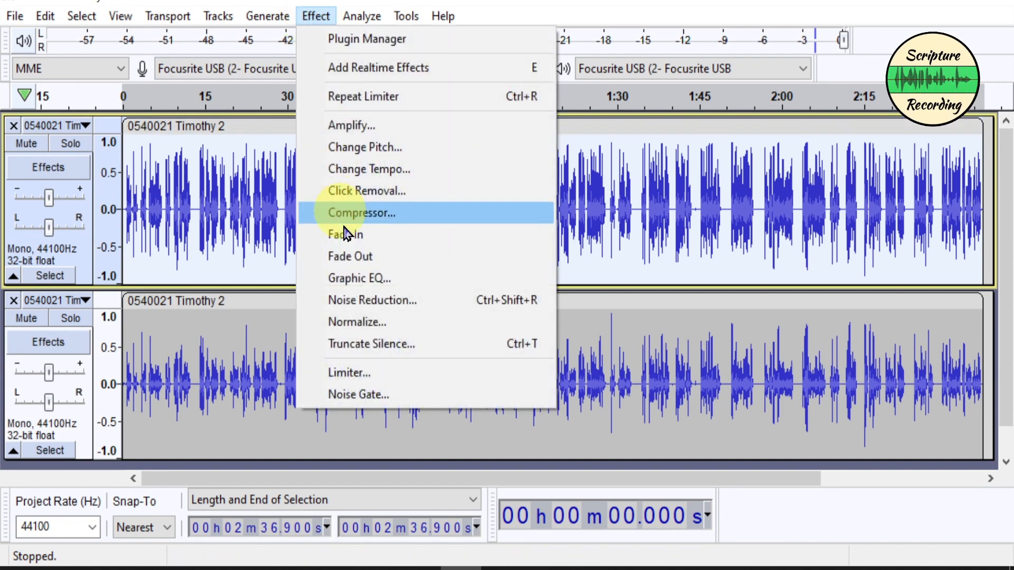
click(357, 322)
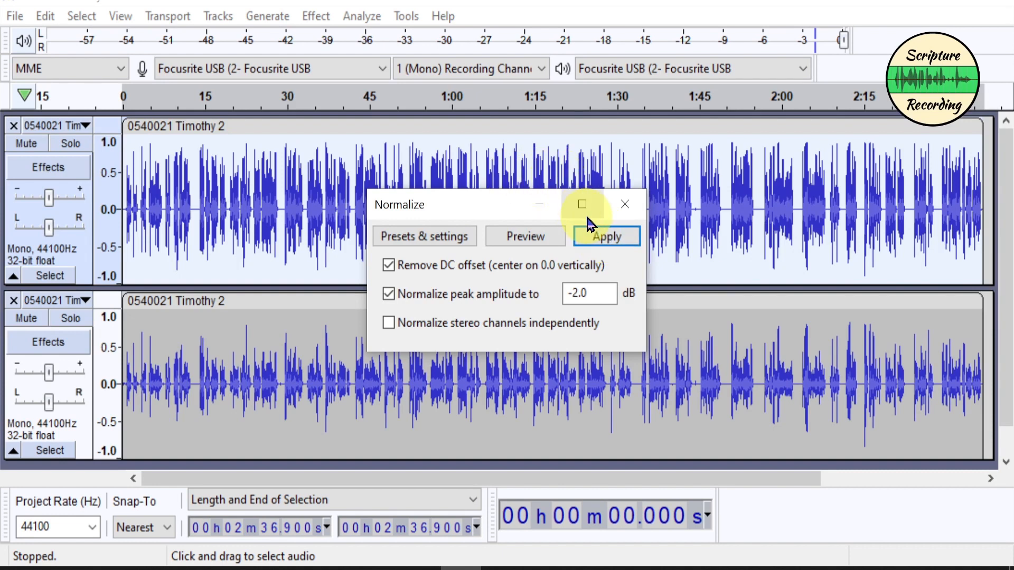
click(616, 238)
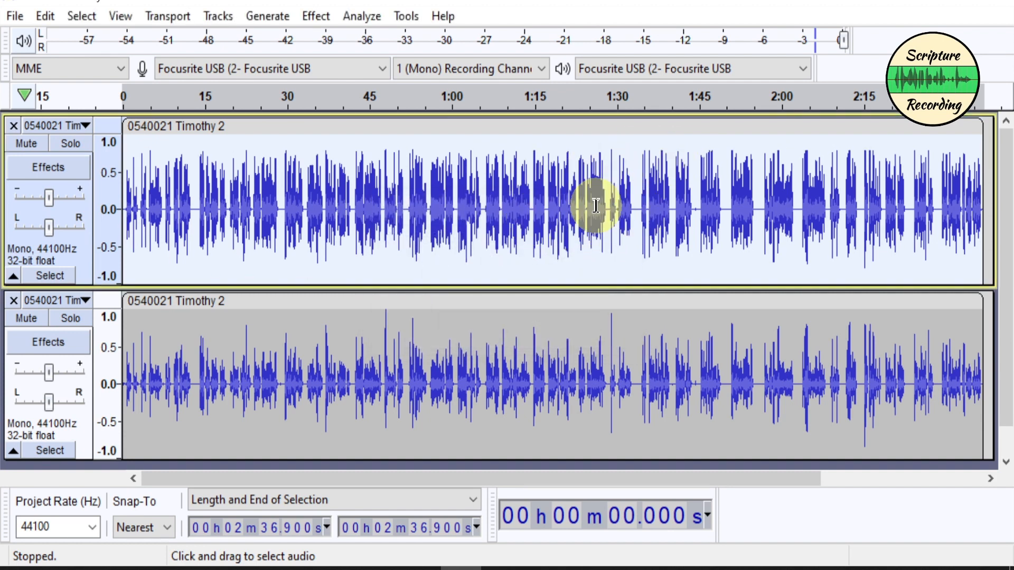
click(582, 233)
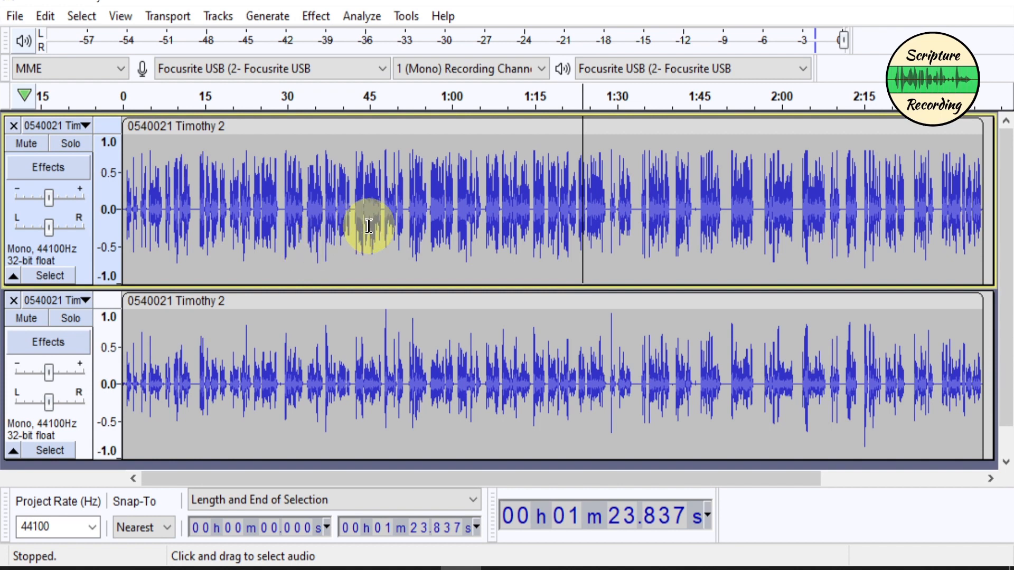
- Compare the unprocessed and processed tracks by soloing them alternately during playback from about 0:55, and restore both to normal playback
click(427, 403)
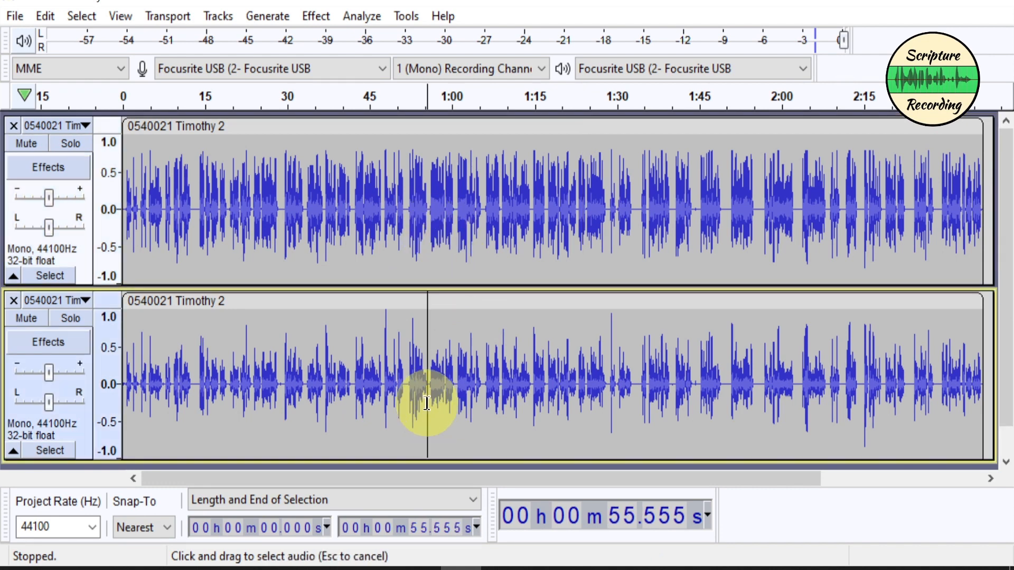
click(61, 318)
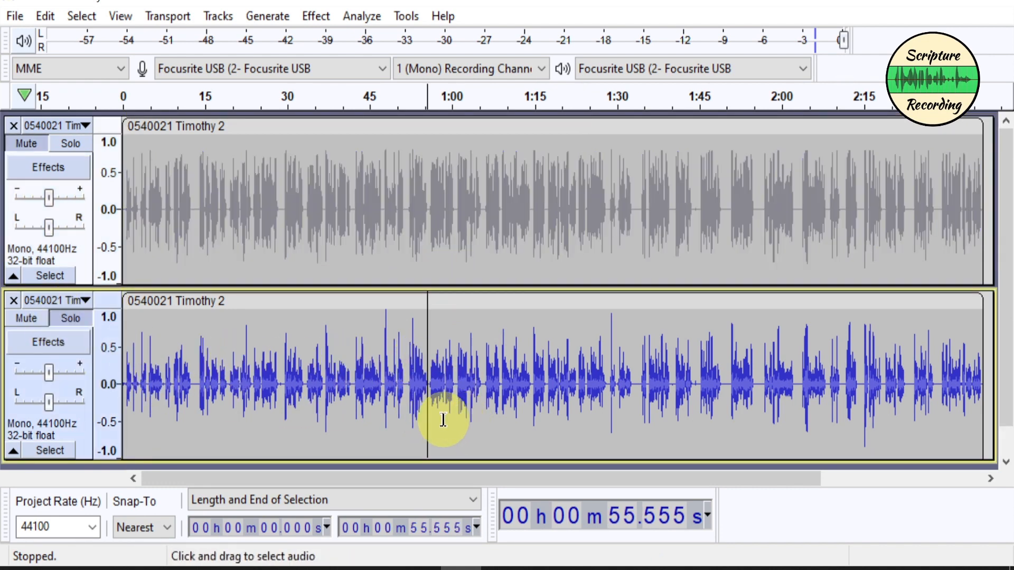
key(space)
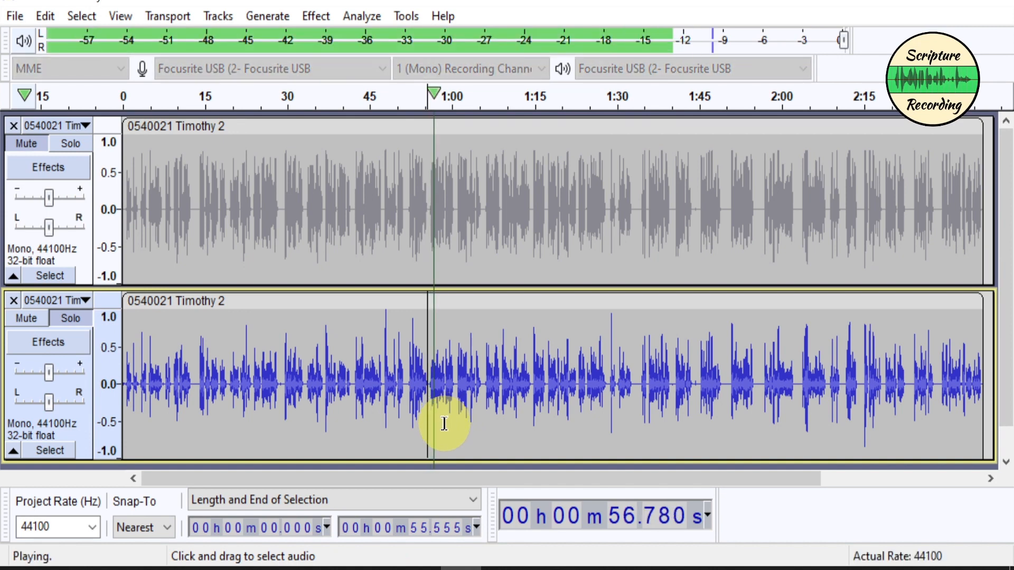
click(73, 148)
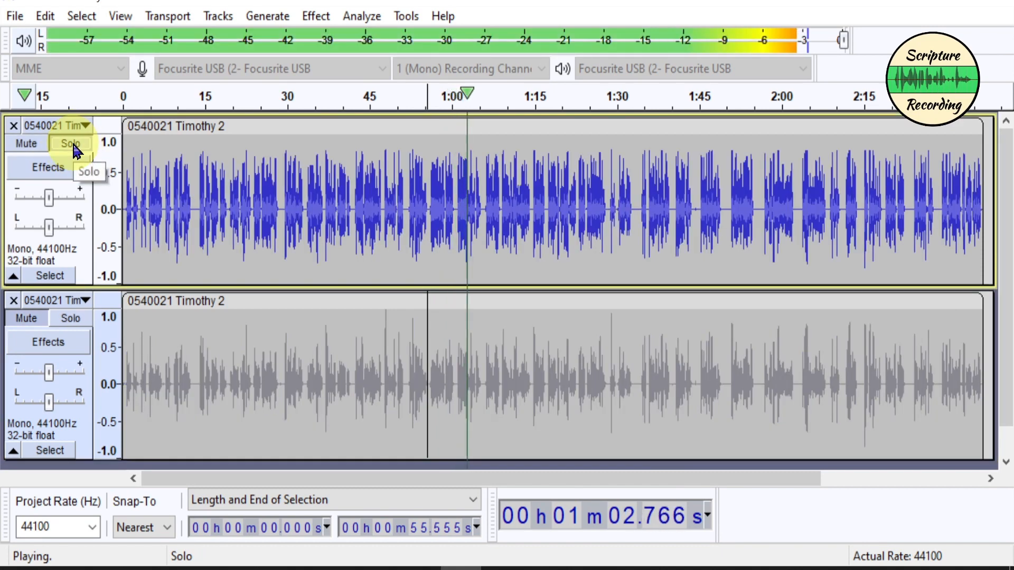
click(71, 319)
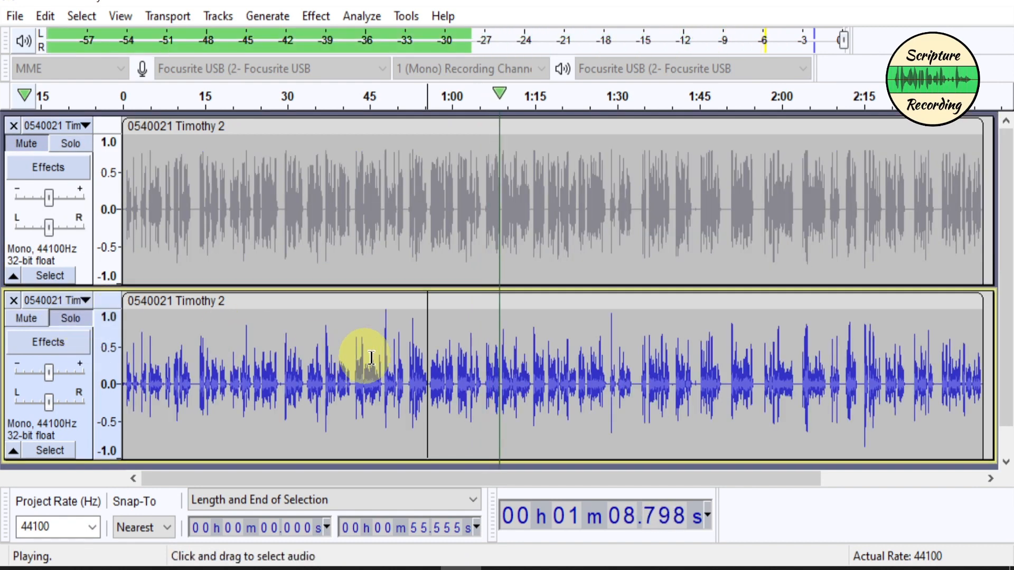
key(x)
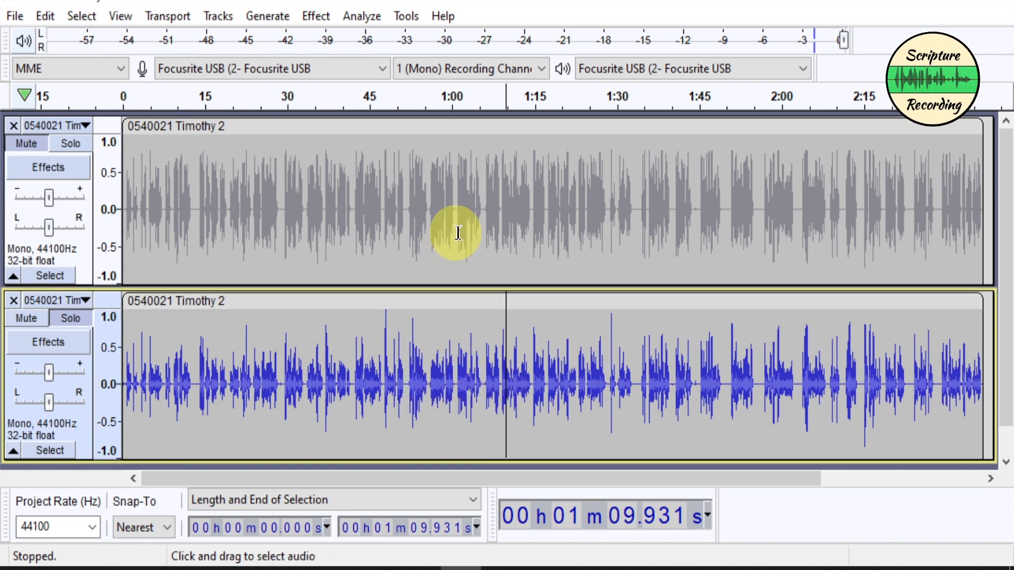
click(489, 219)
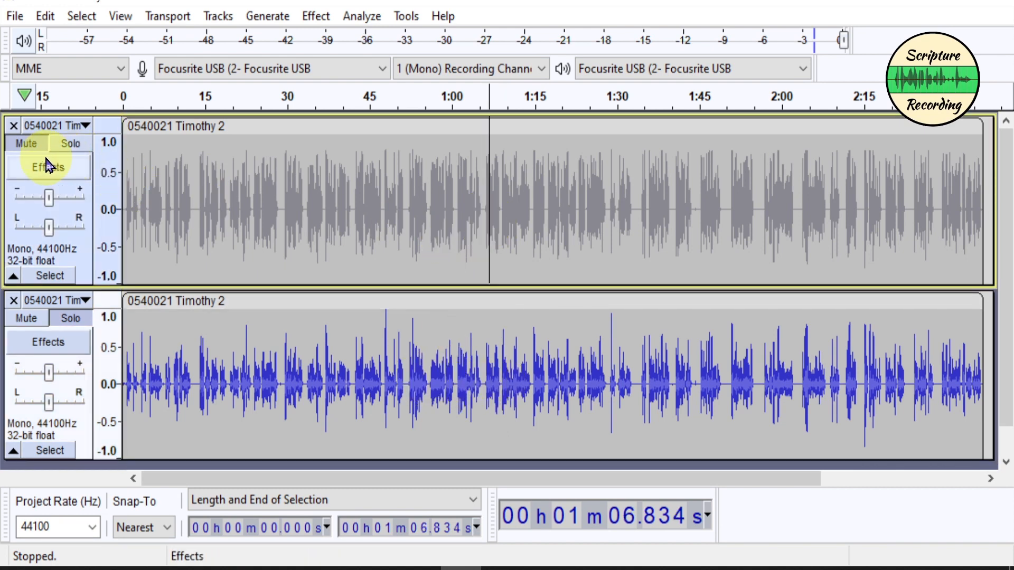
click(26, 146)
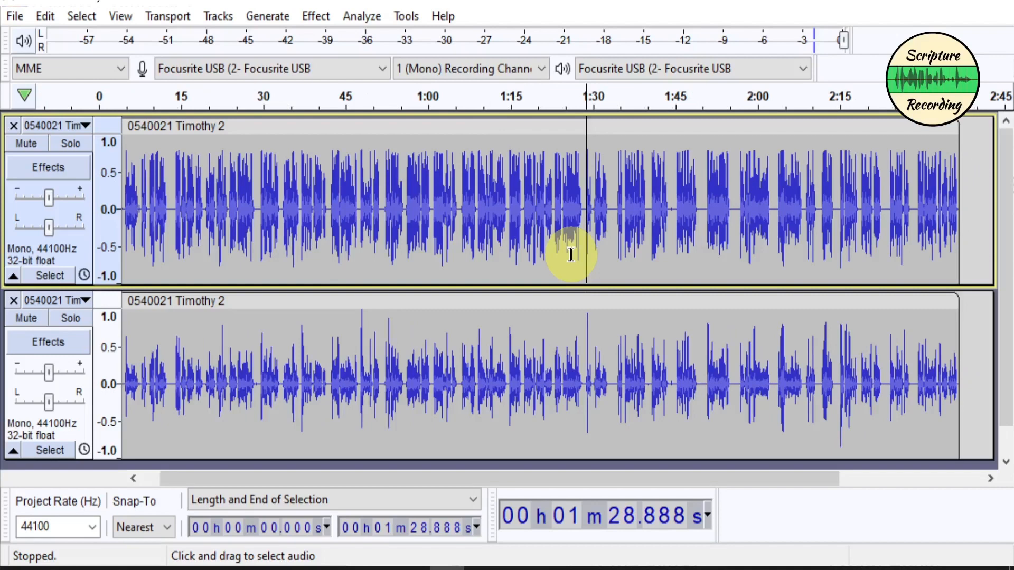
- Open the Macro Manager and view the naming prompt for a new macro, cancelling it without creating one
click(406, 17)
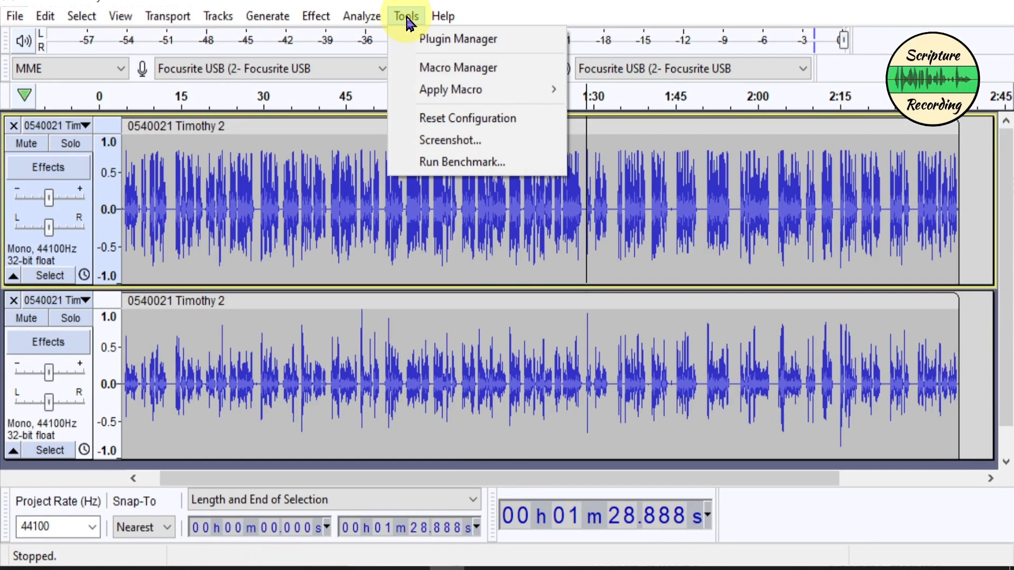
click(430, 69)
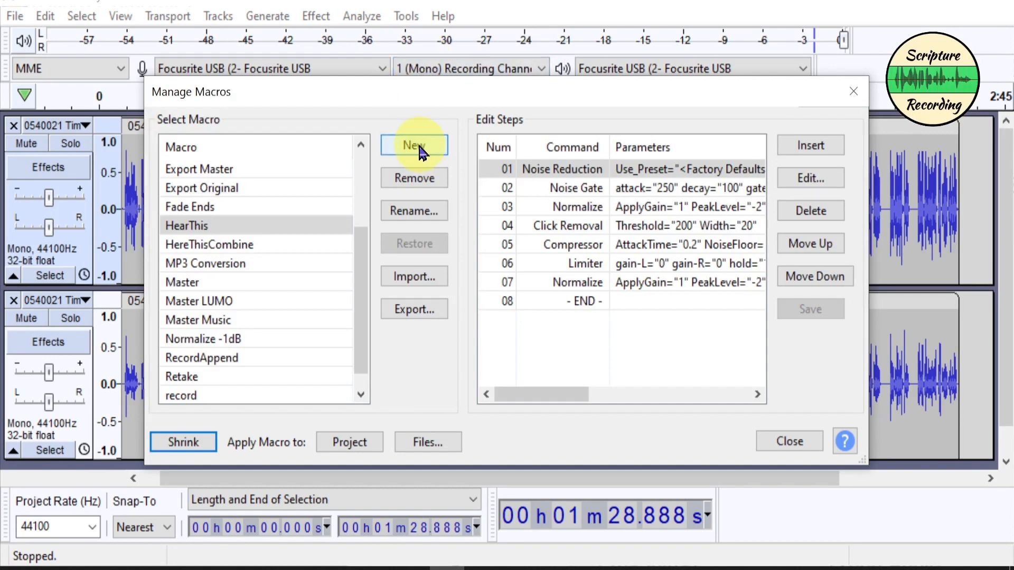
click(417, 146)
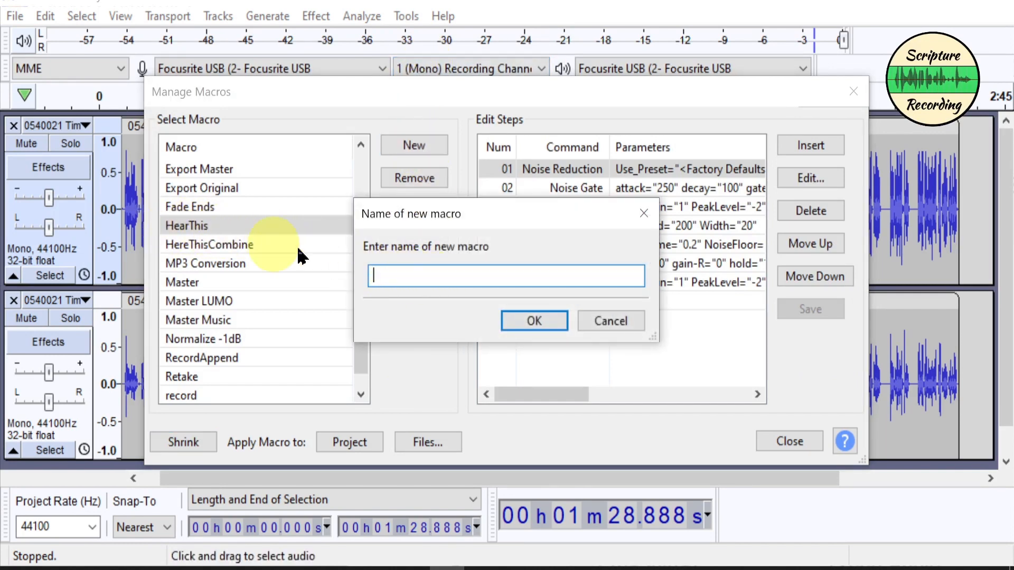
click(611, 324)
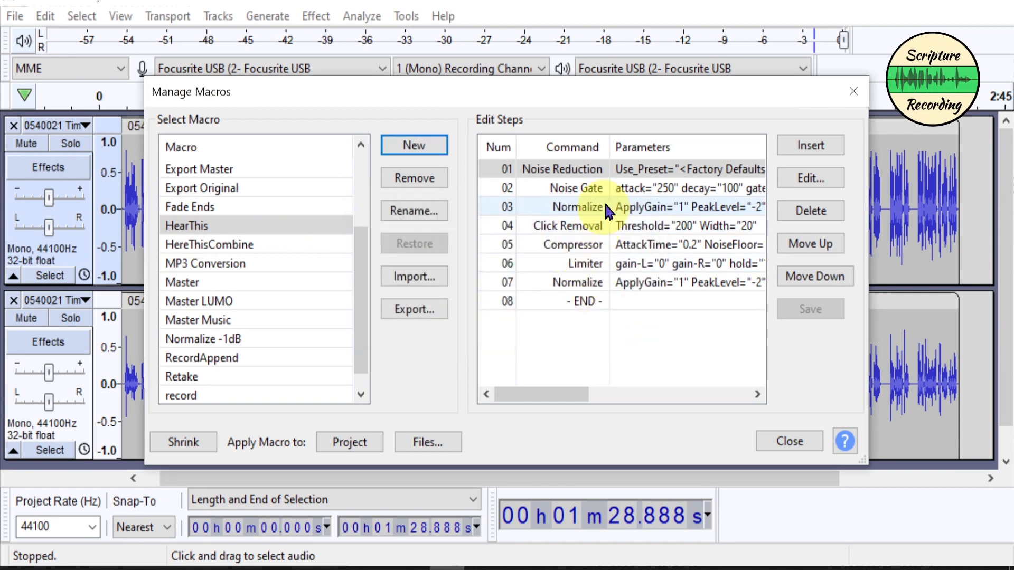
- Insert a Noise Gate command at the end of the HearThis macro, after the last Normalize
click(648, 305)
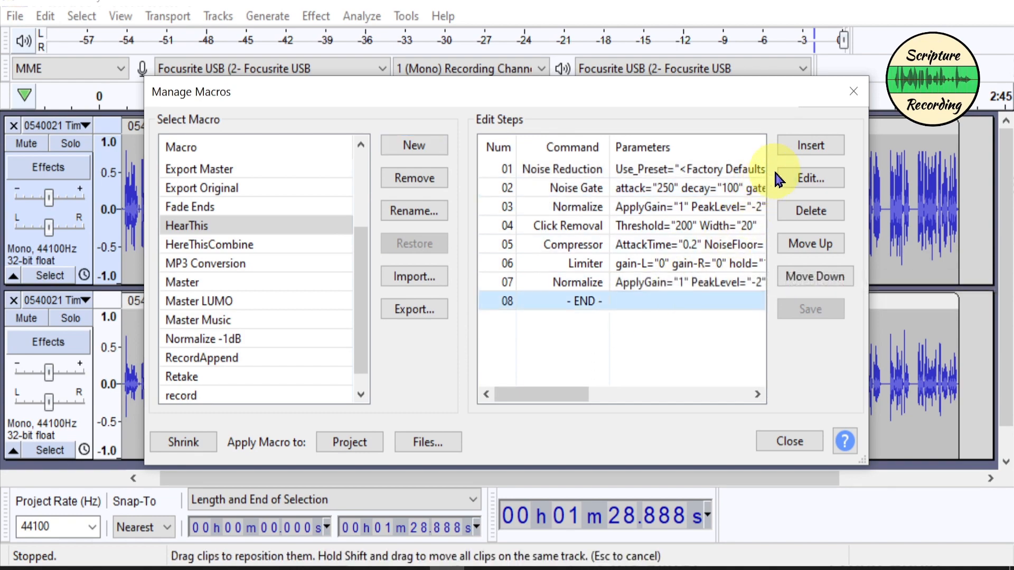
click(822, 141)
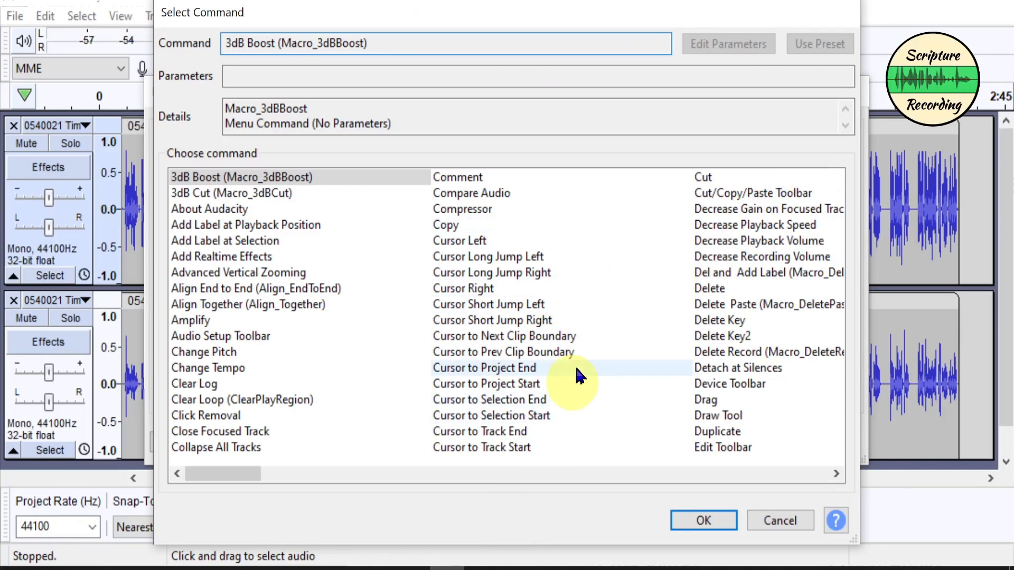
click(590, 353)
key(n)
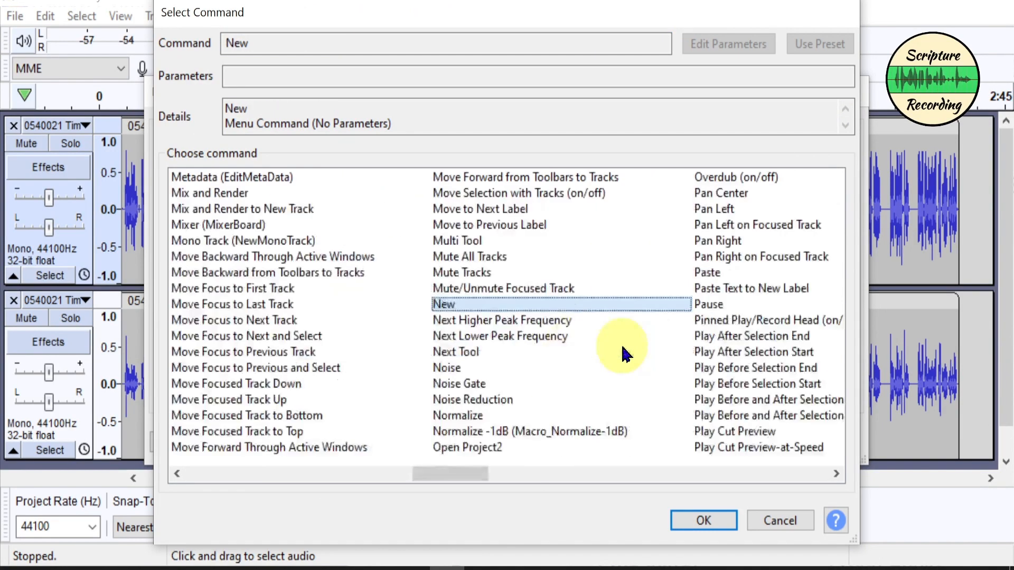
click(475, 384)
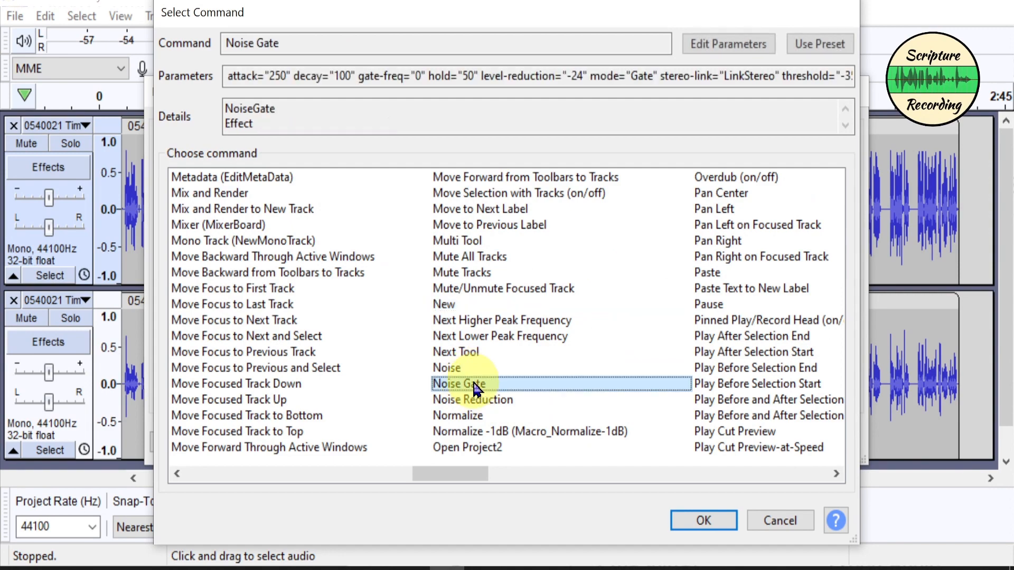
click(706, 521)
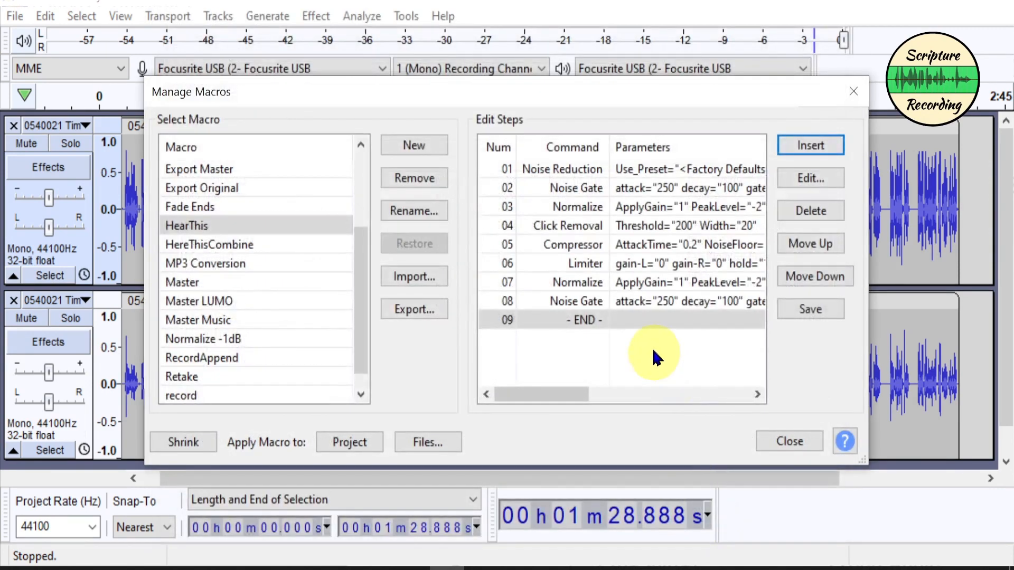
- Move the added Noise Gate command up one place and back down, and delete it from the HearThis macro
click(648, 304)
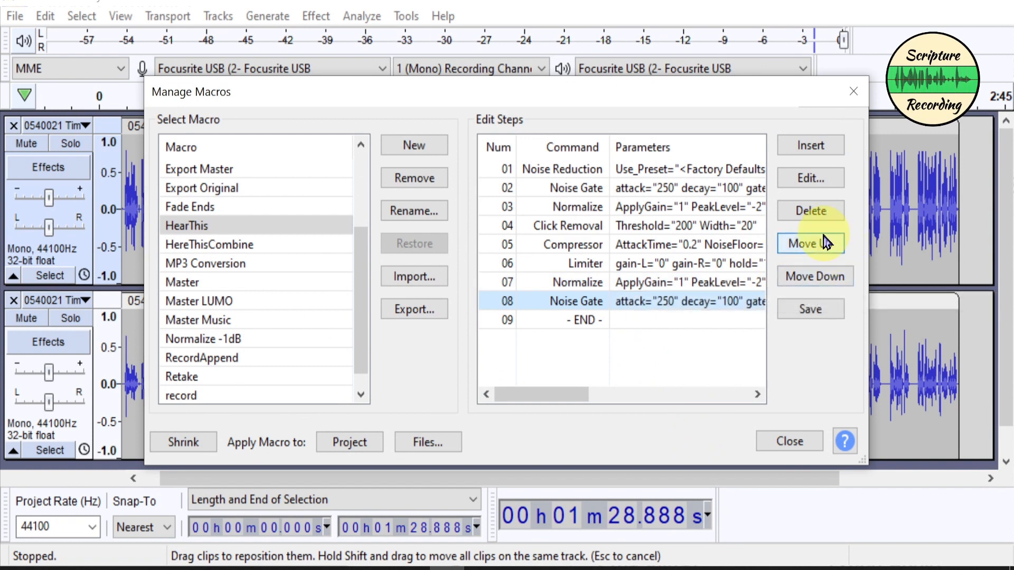
click(819, 252)
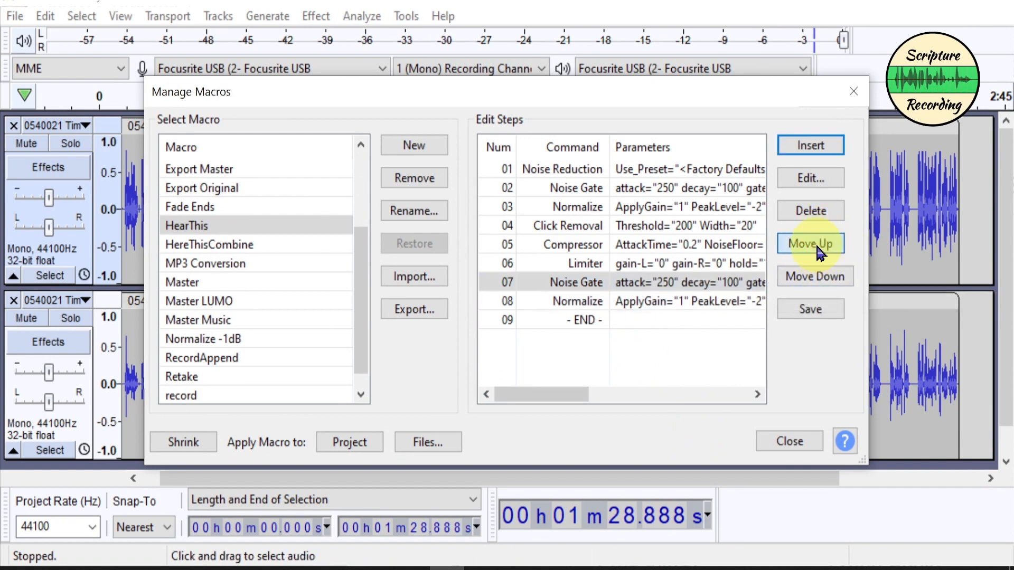
click(816, 275)
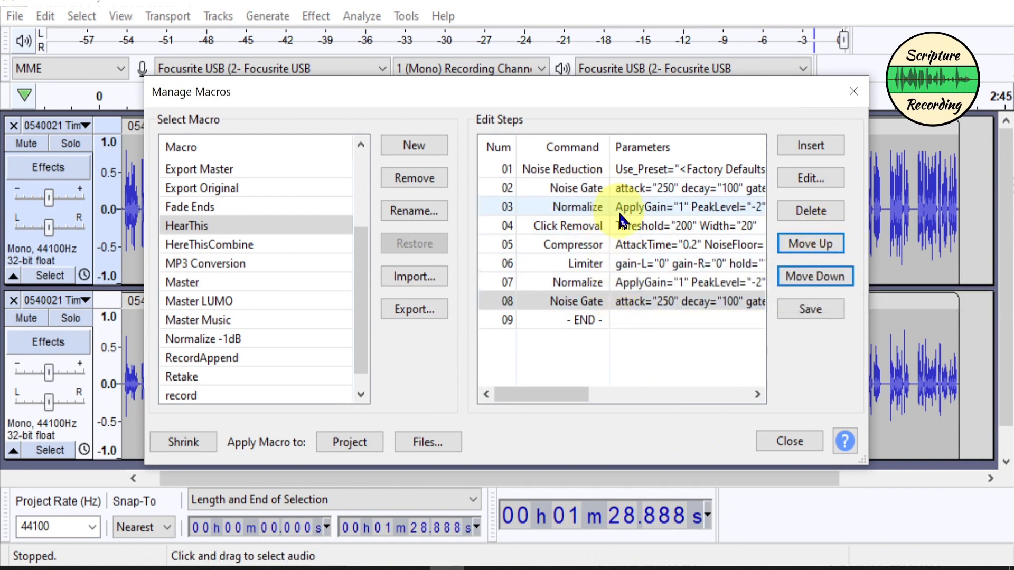
click(574, 304)
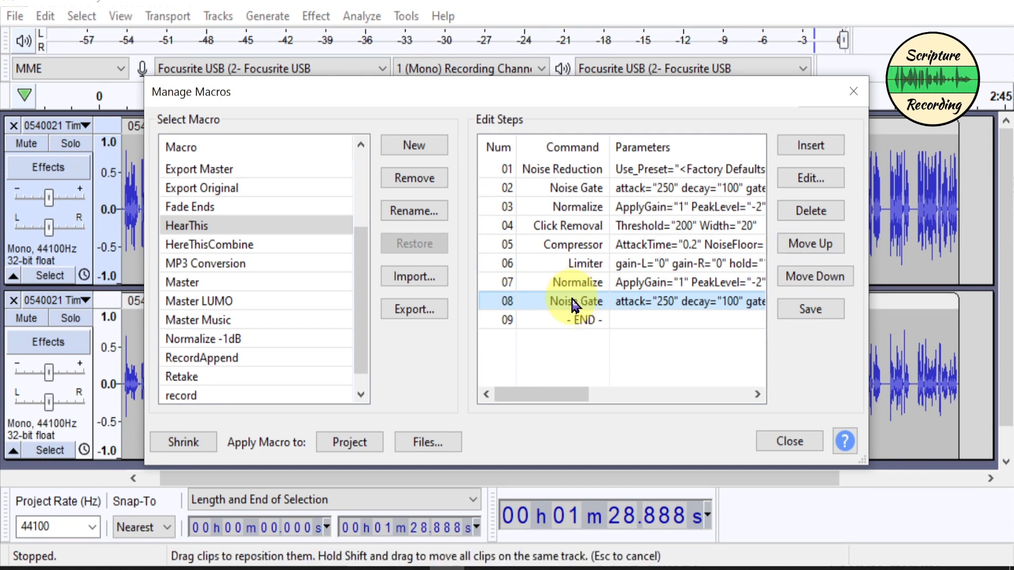
click(809, 211)
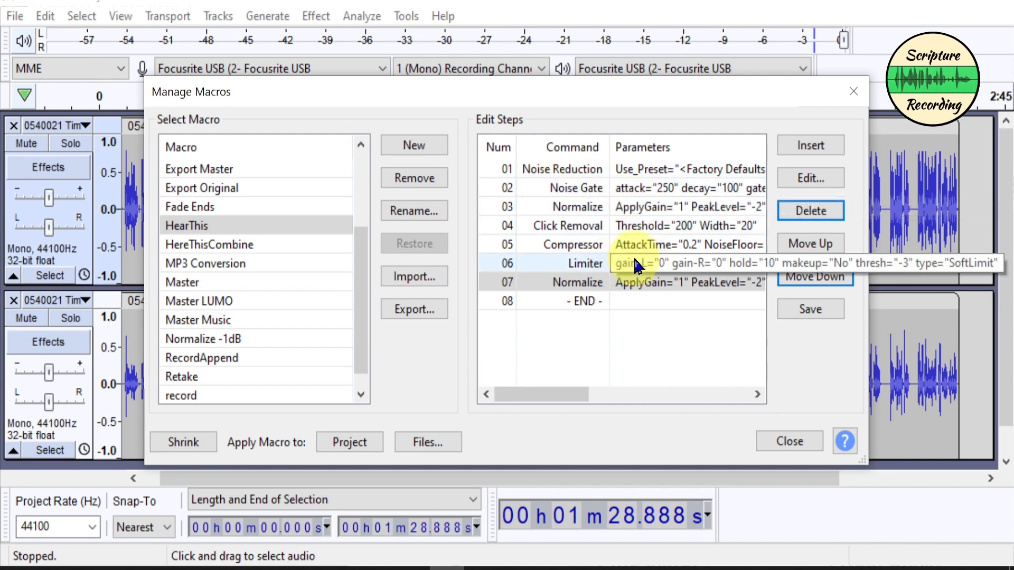
- Review the HearThis macro's Noise Reduction, Noise Gate and Limiter settings, and close the Macro Manager, saving the changes
double_click(645, 170)
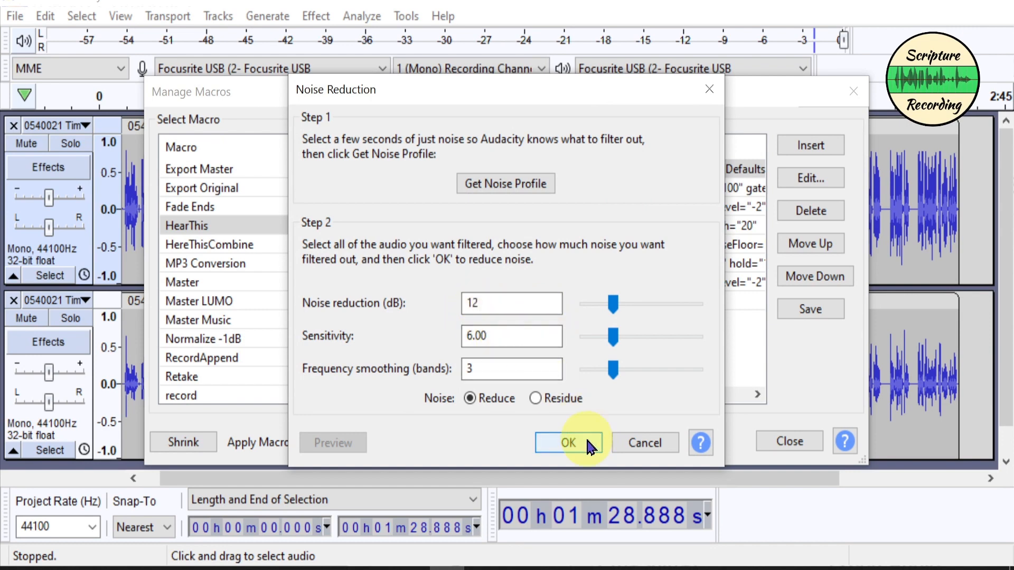
click(568, 442)
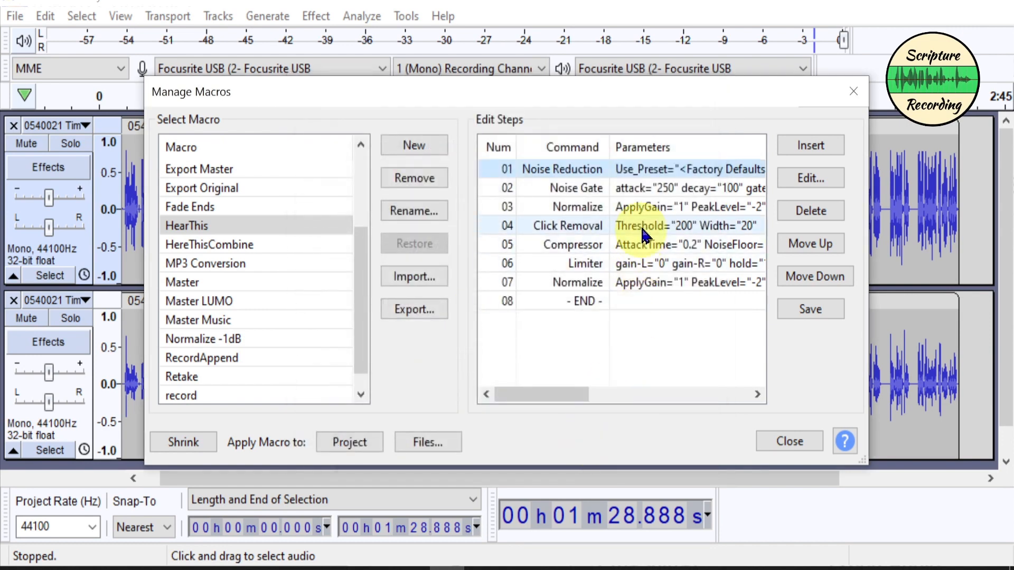
double_click(668, 188)
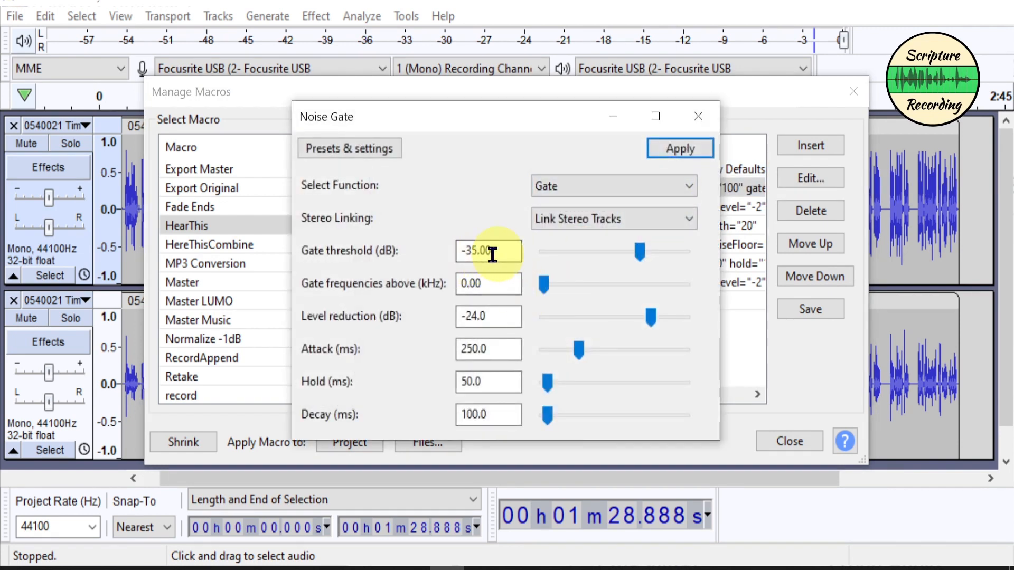
click(681, 149)
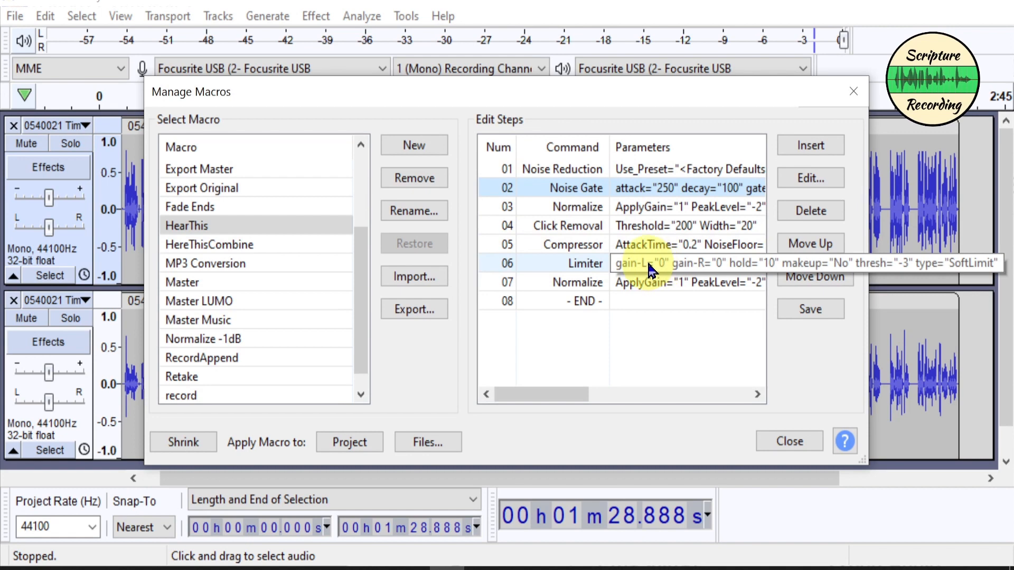
double_click(594, 266)
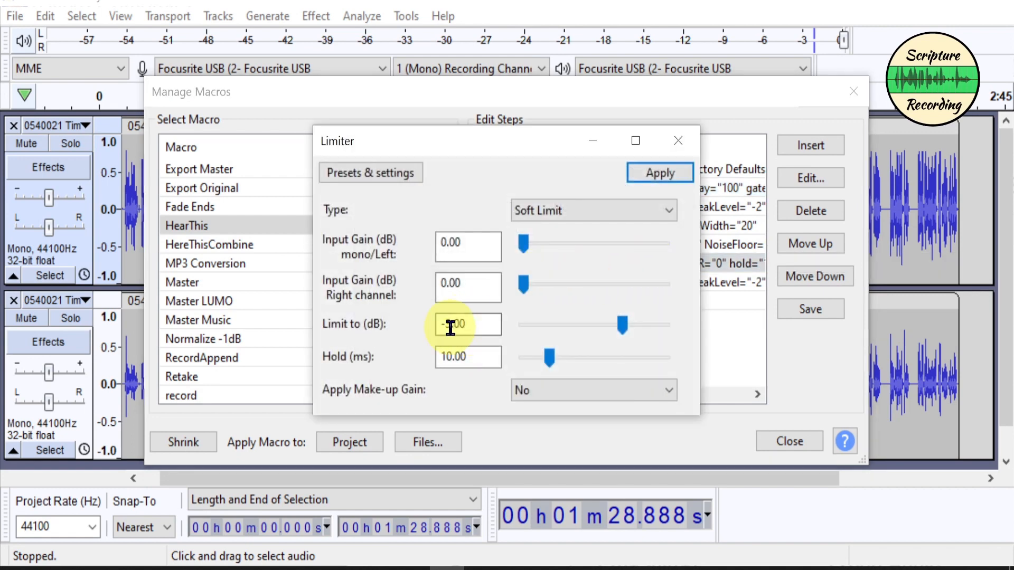
click(660, 173)
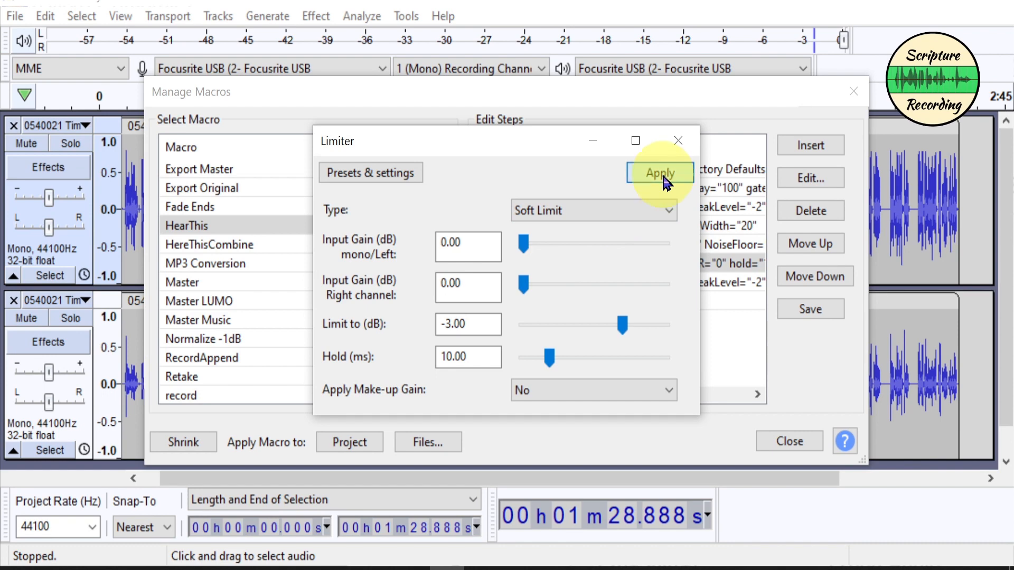
click(784, 442)
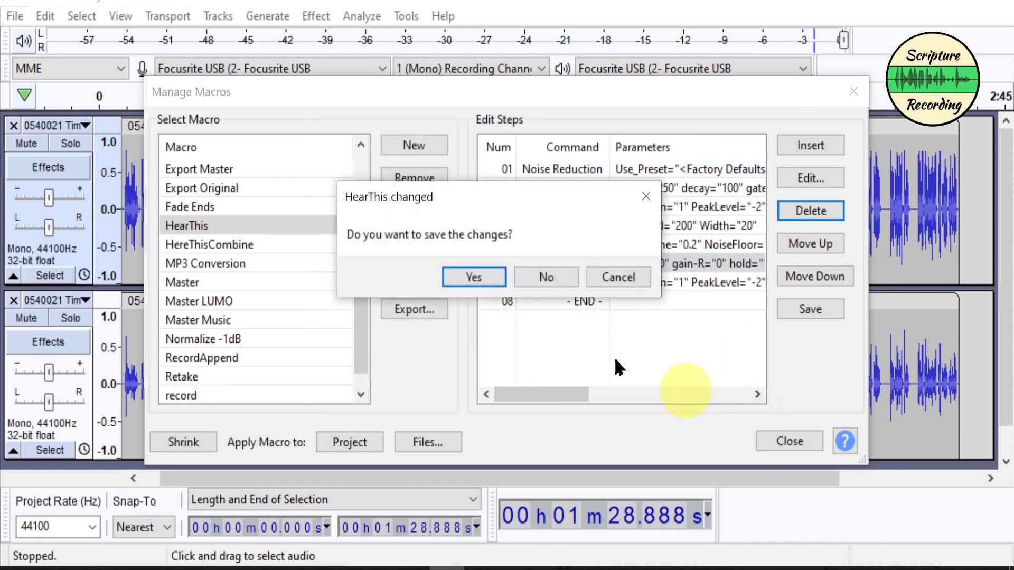
click(478, 278)
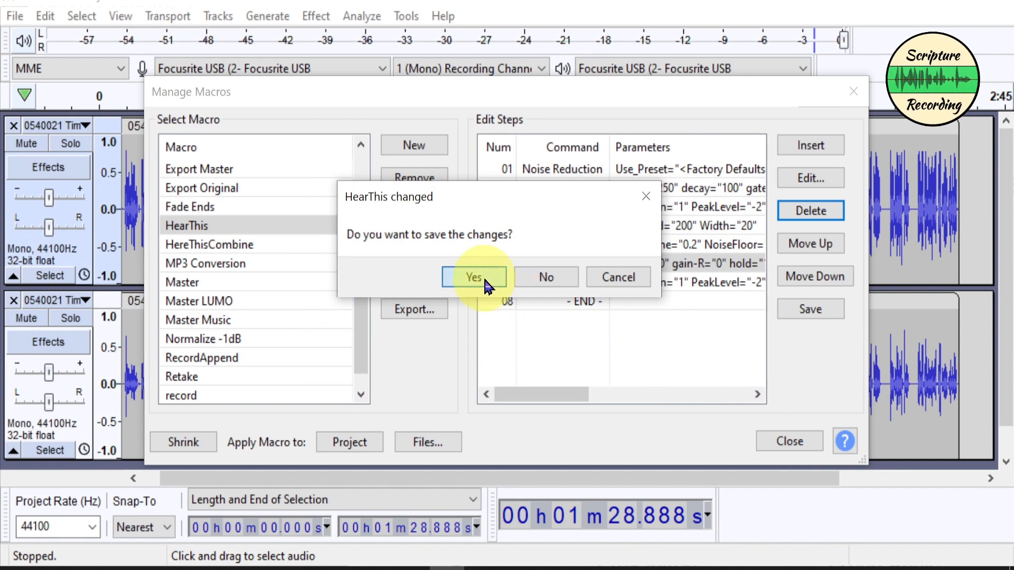
- Remove the processed first track and run the HearThis macro on the entire remaining recording
click(528, 212)
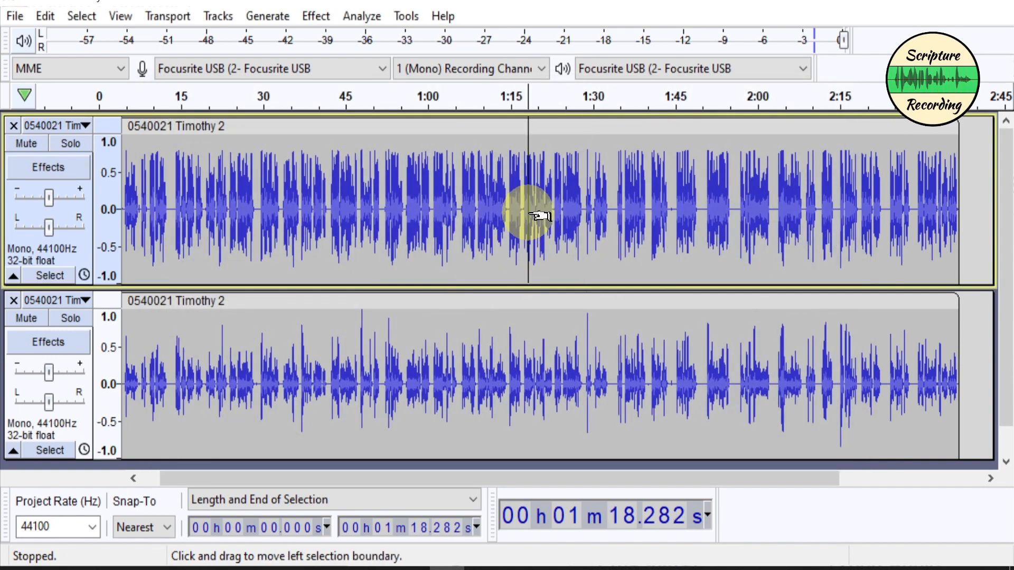
click(13, 126)
key(ctrl+a)
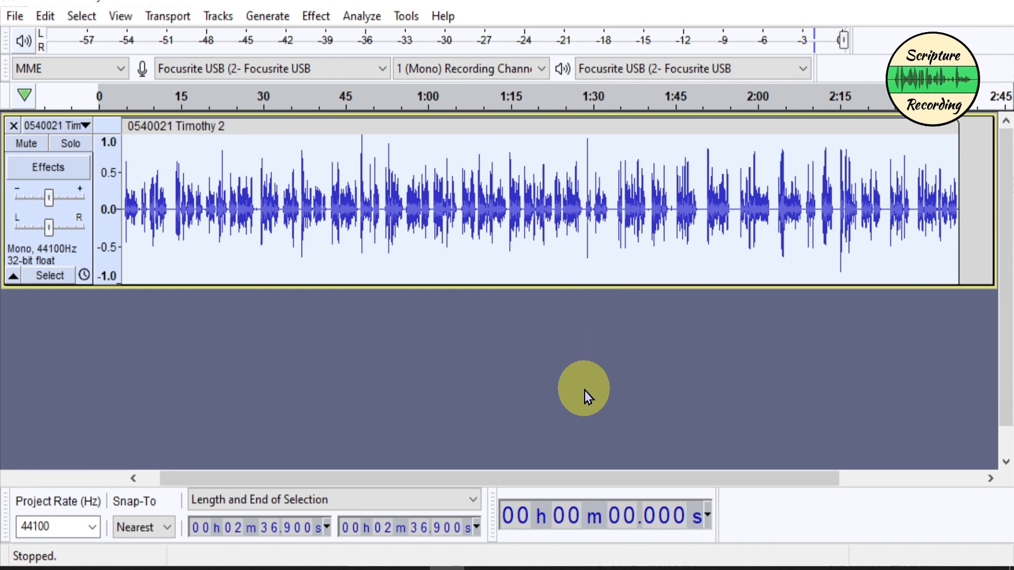
key(ctrl+r)
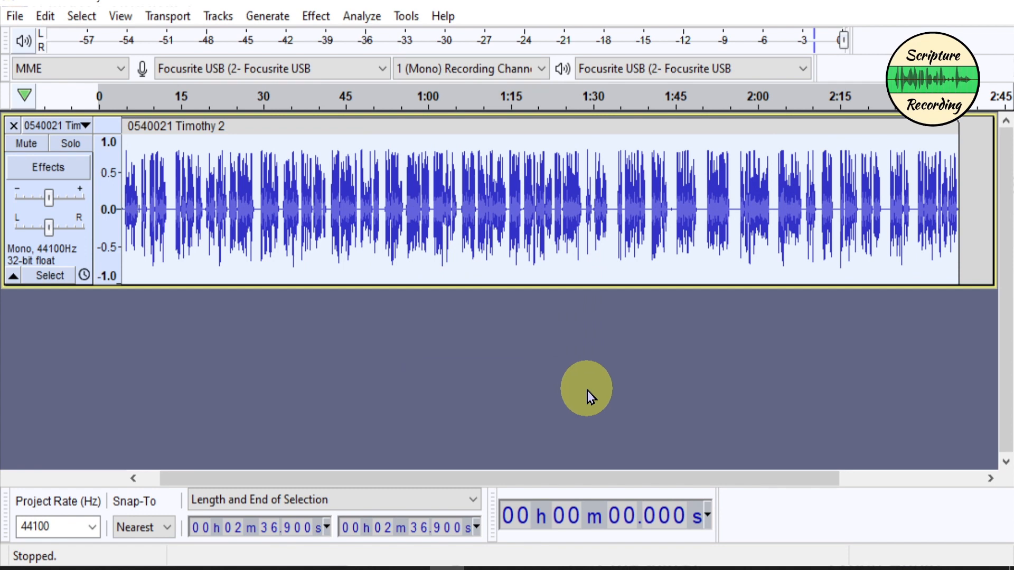
- Undo the macro's processing, and run the HearThis macro on the entire track again
click(564, 232)
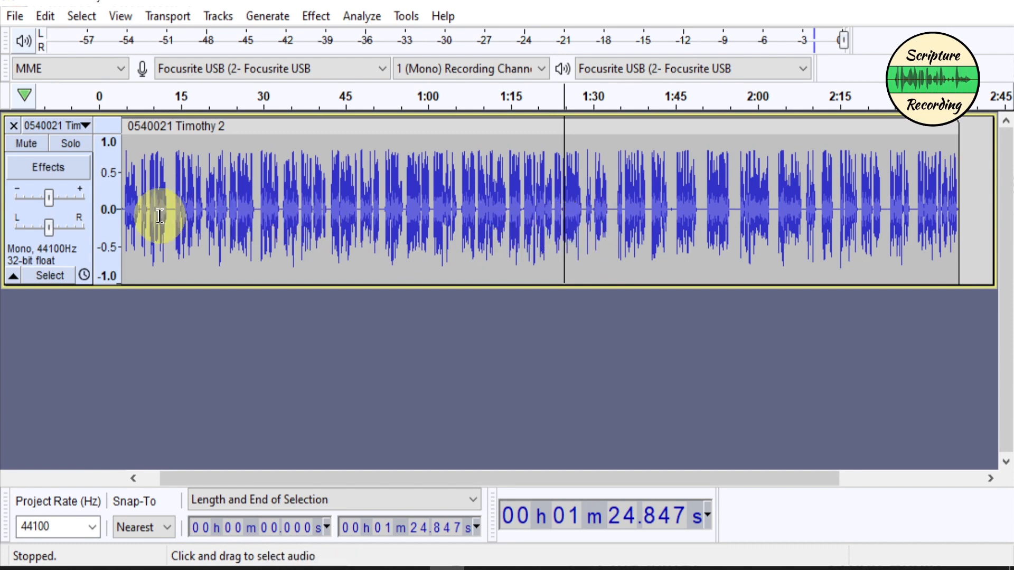
double_click(182, 208)
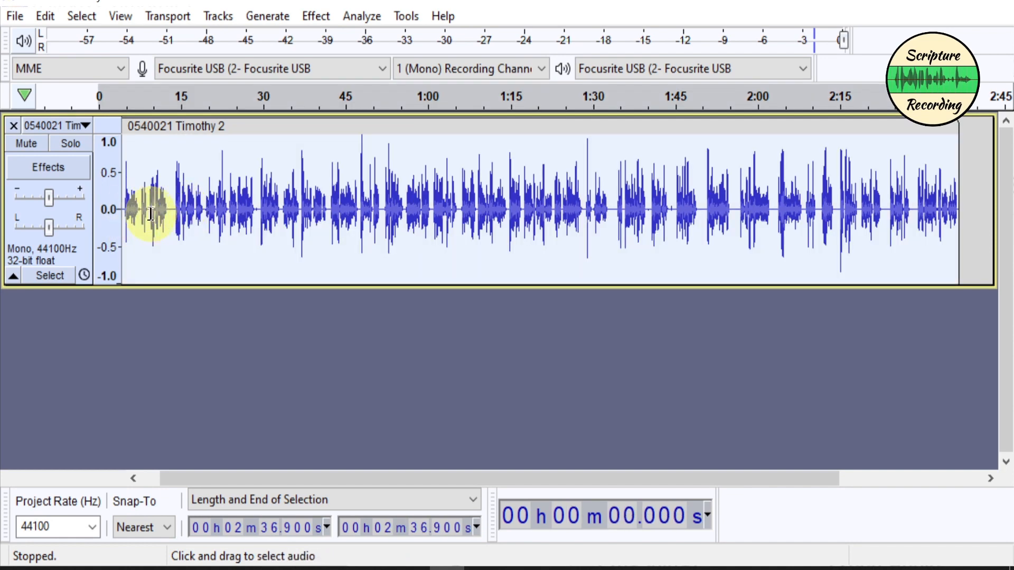
double_click(436, 228)
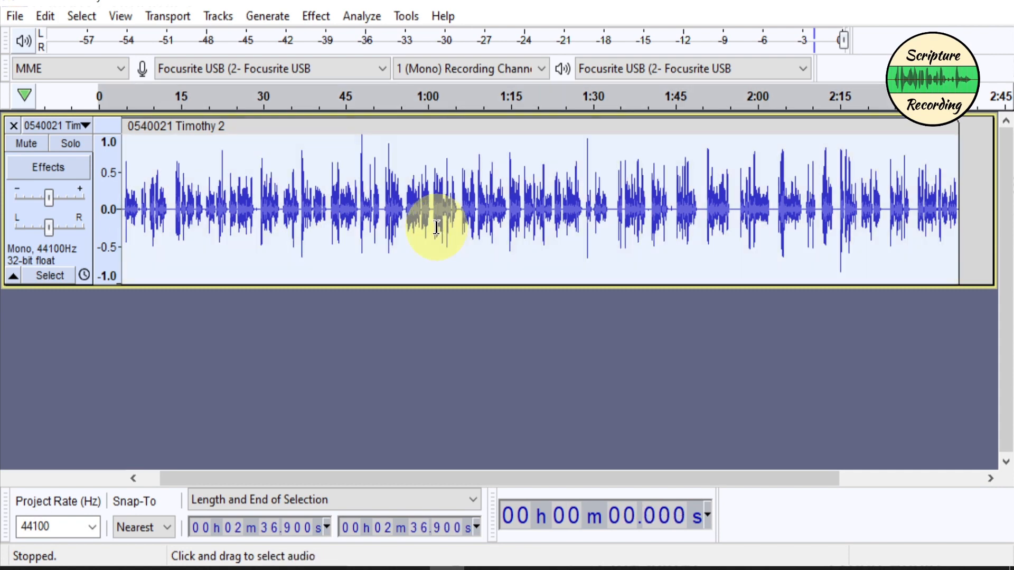
key(ctrl+r)
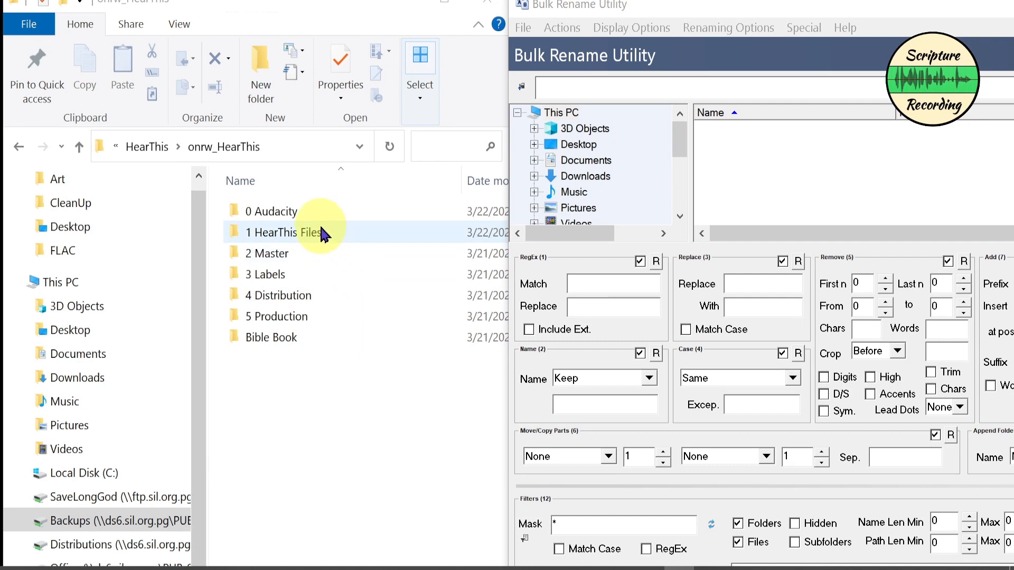
- In File Explorer, look through the .ogg files in the _ogg Without Tags folder inside 0 Audacity, and return to 0 Audacity
double_click(286, 213)
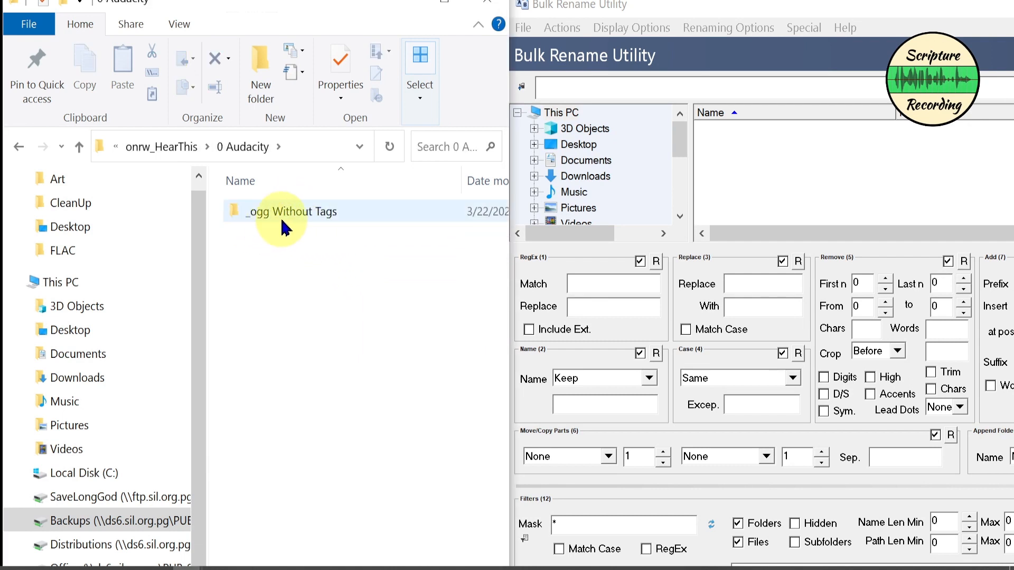
double_click(310, 222)
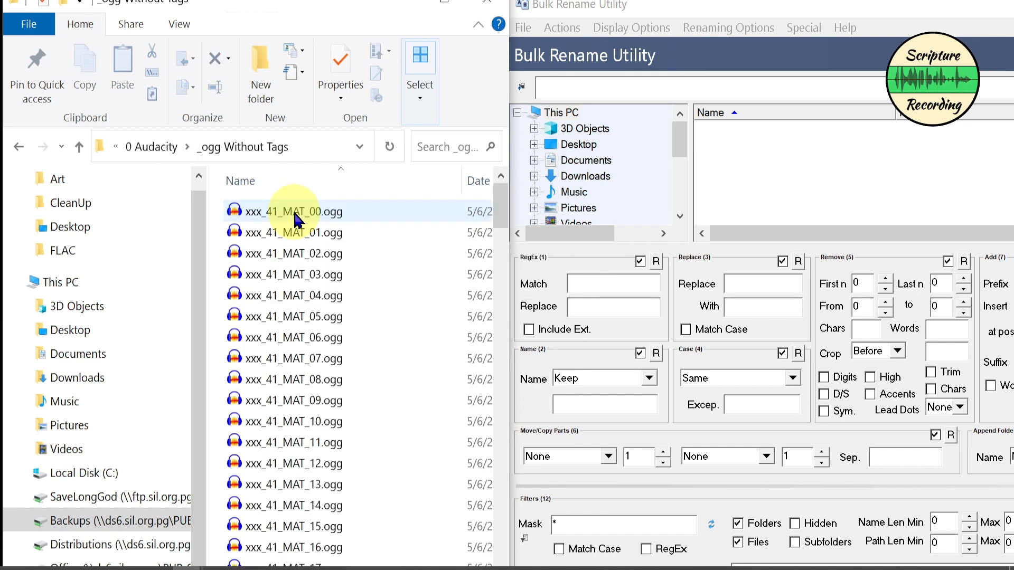
scroll(340, 253, down, 20)
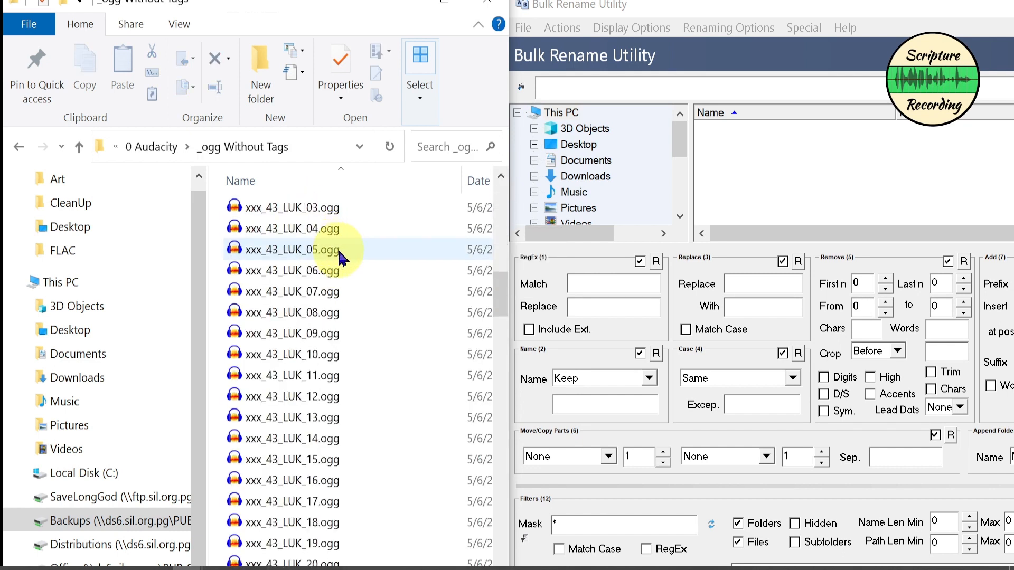
scroll(341, 264, up, 20)
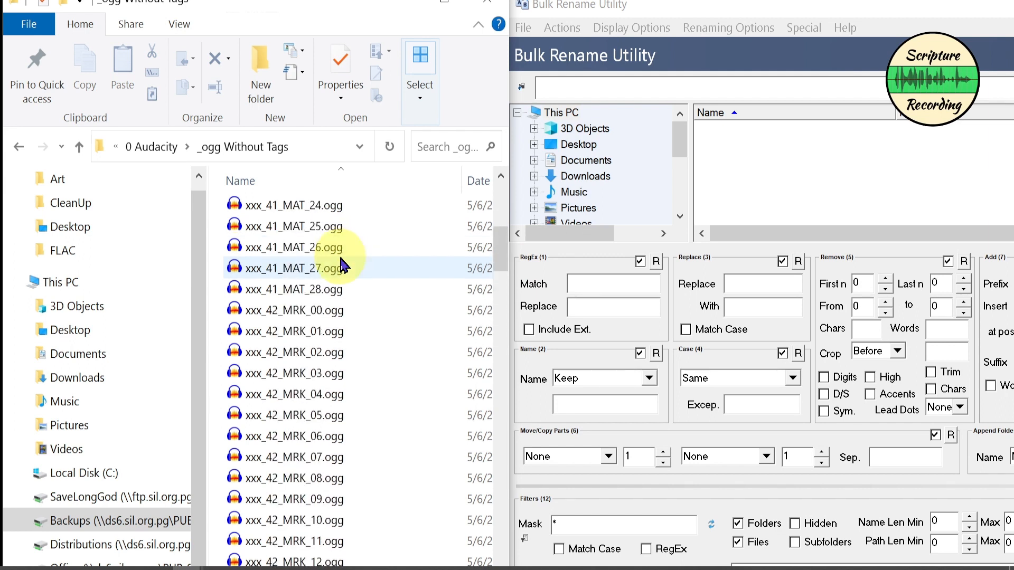
click(19, 148)
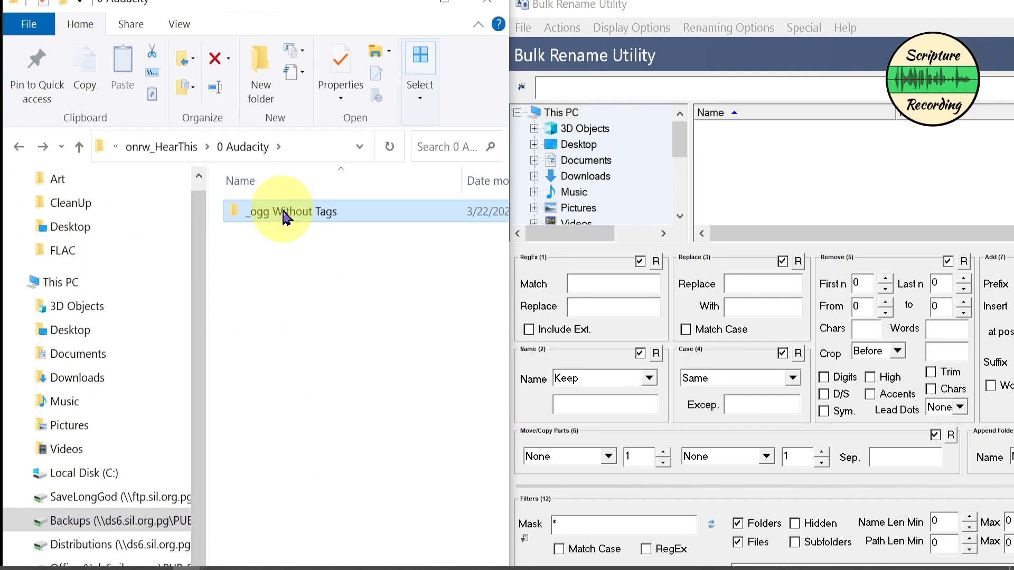
- Rename all files from the _ogg Without Tags folder in Bulk Rename Utility, replacing xxx_ with onrw_, and open the folder in File Explorer
drag(285, 217, 796, 159)
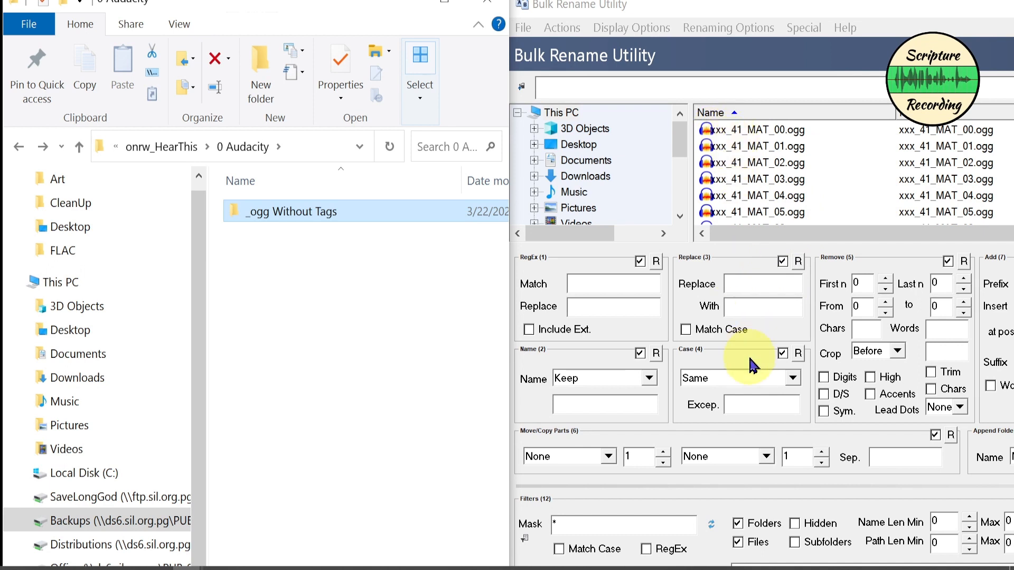
click(746, 288)
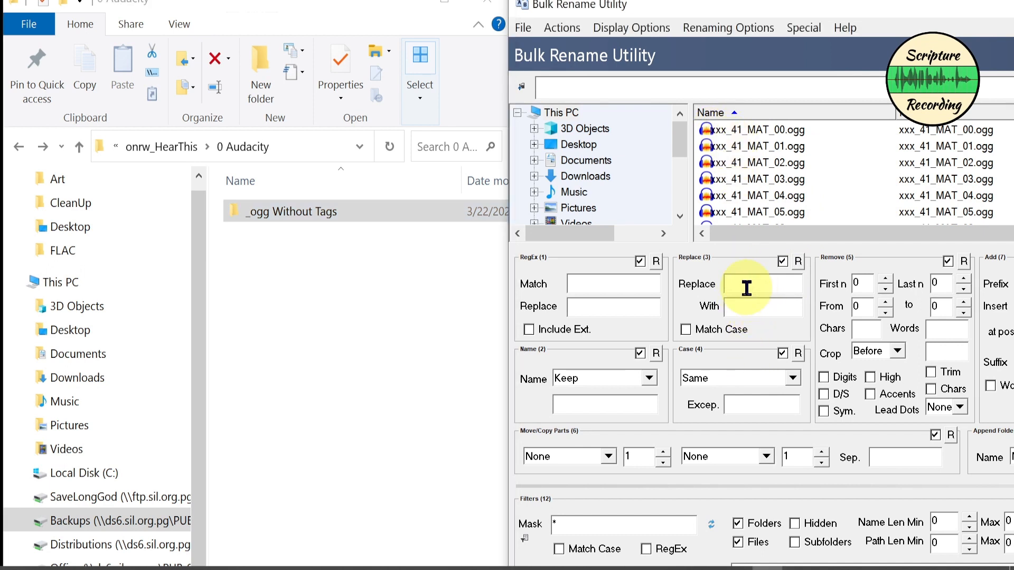
text(xxx_)
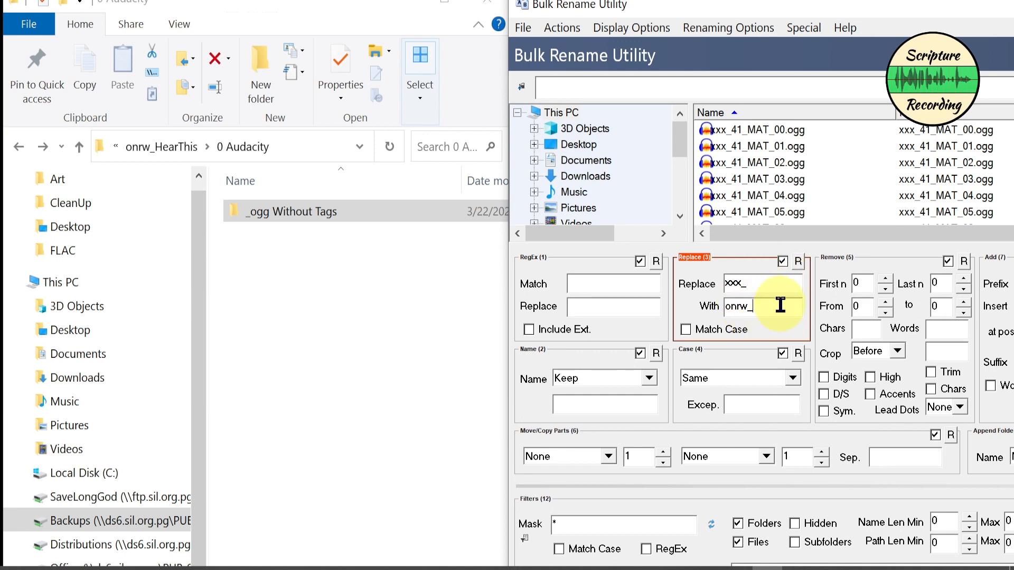
click(763, 165)
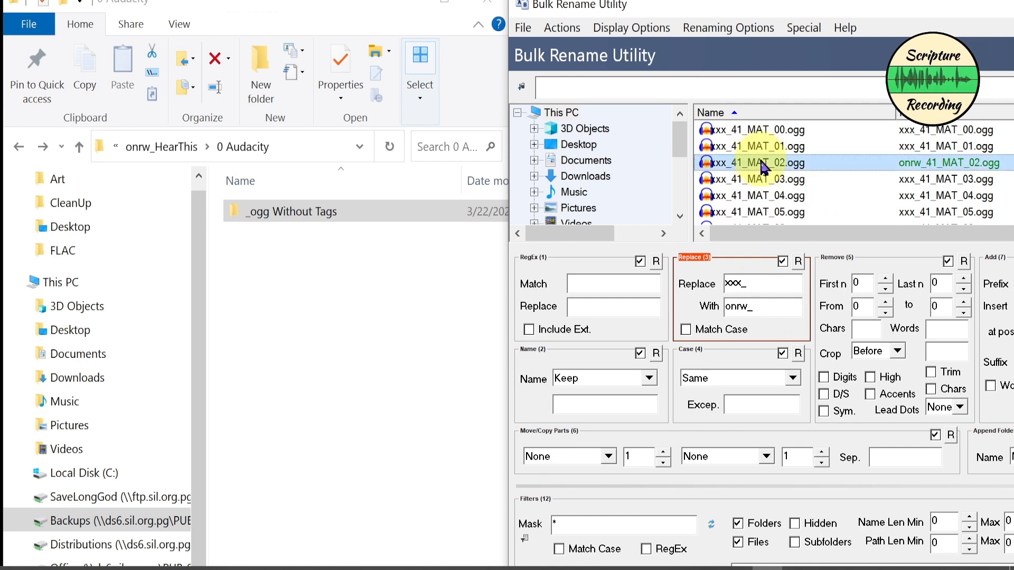
key(ctrl+a)
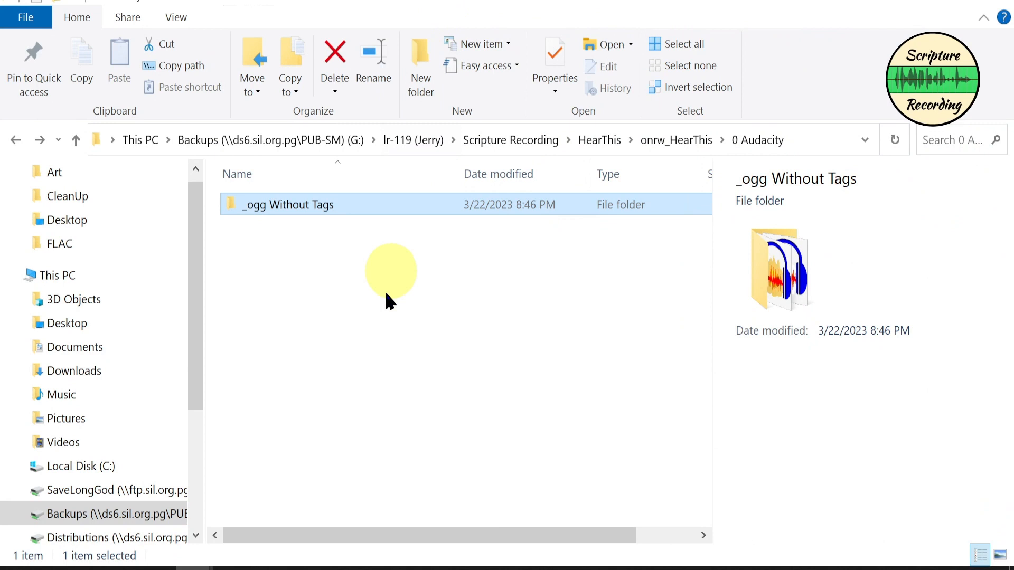
click(305, 207)
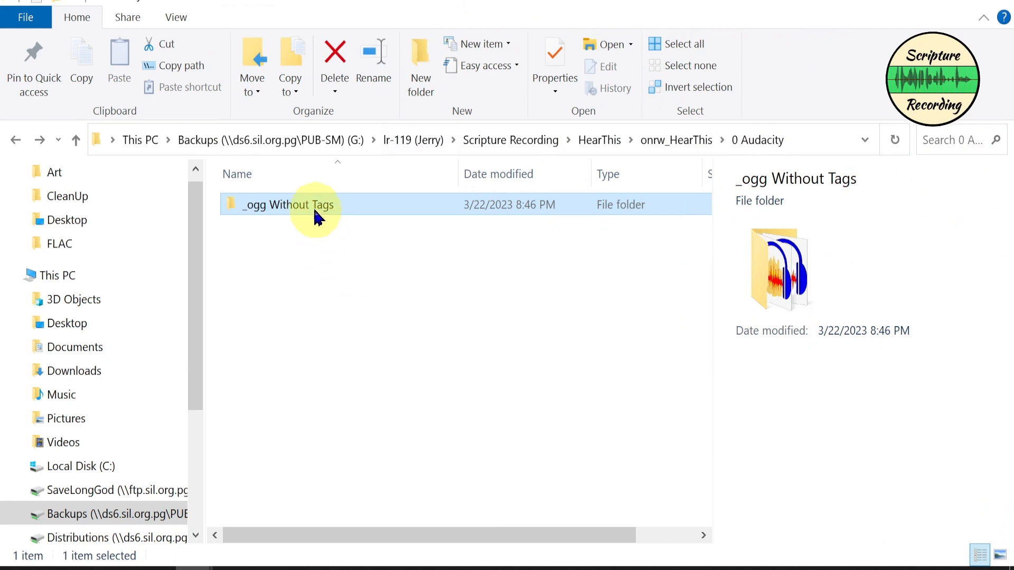
double_click(305, 207)
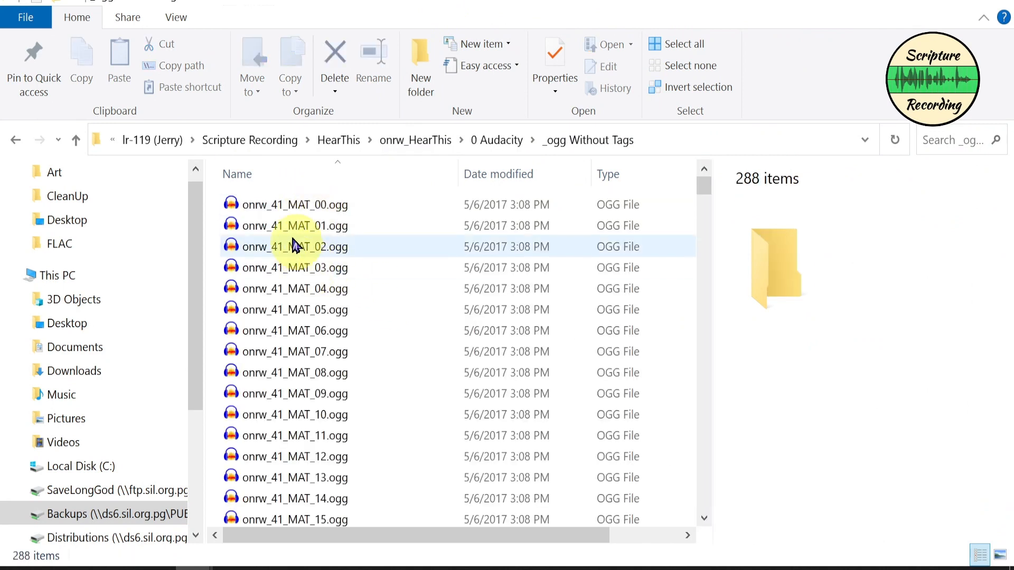